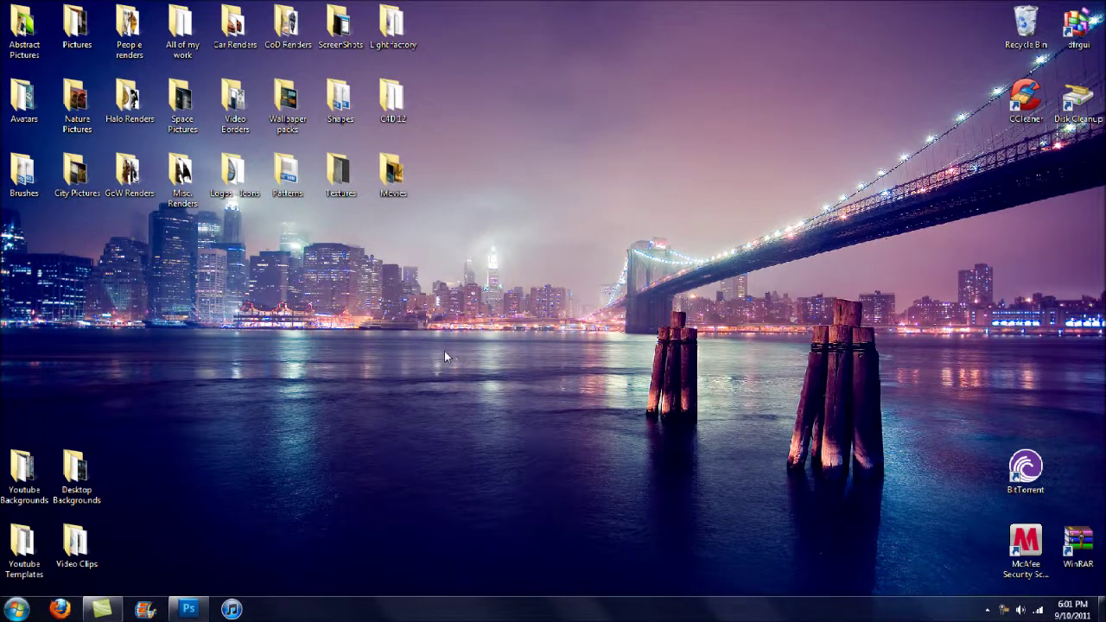
Show Photoshop's recent-files jump list from its taskbar icon.
right_click(188, 609)
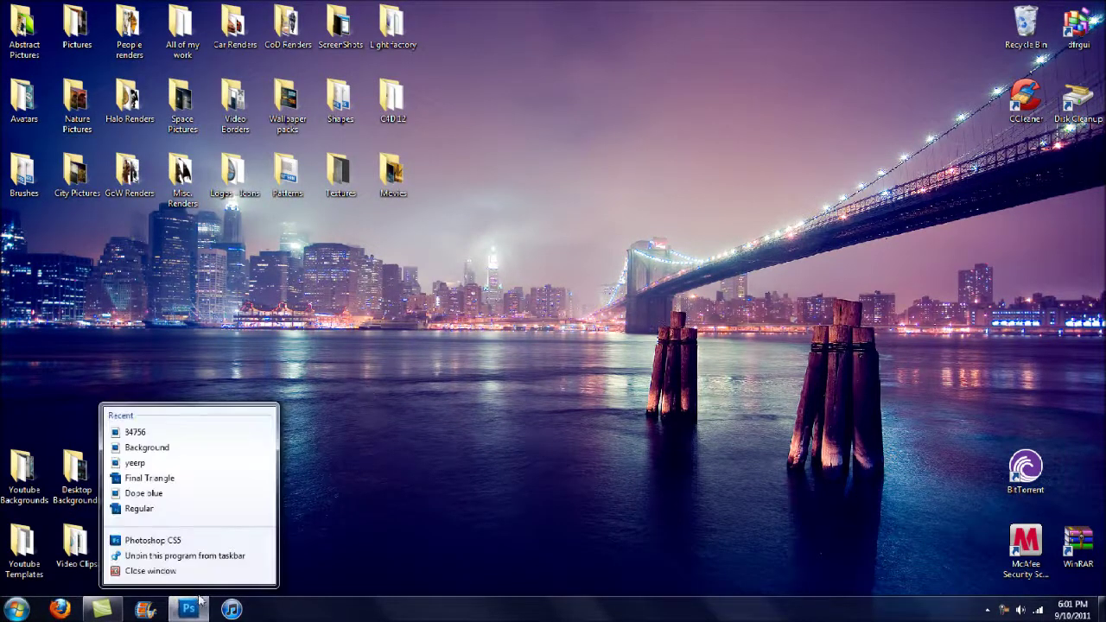
Open 84756.jpg from the jump list, view the purple movie.JPG, then return to 84756.jpg.
click(188, 609)
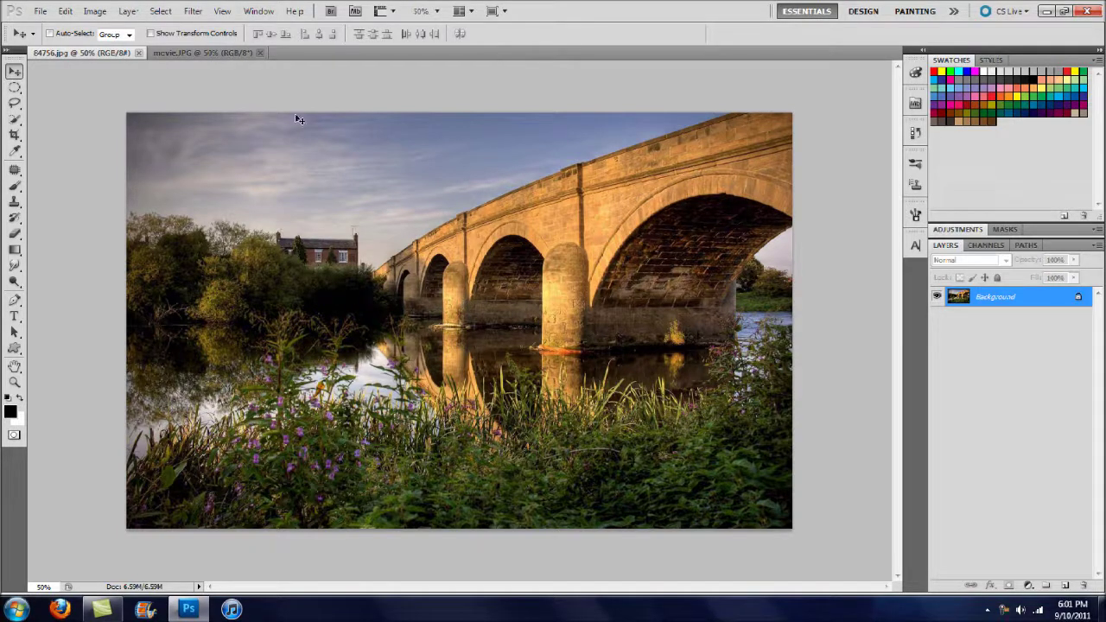
click(206, 54)
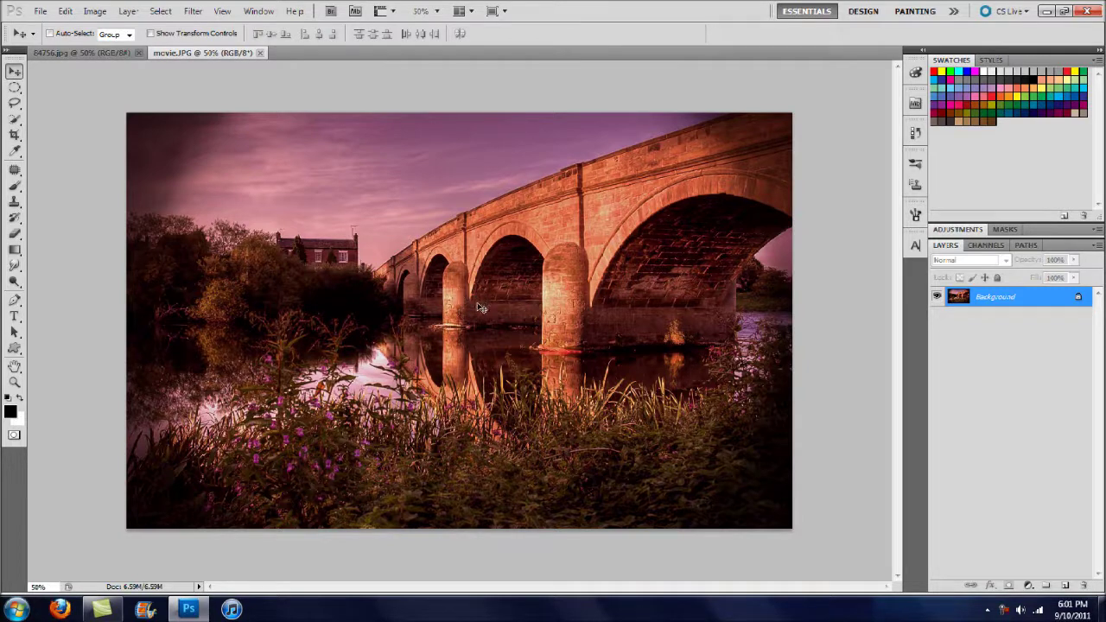
click(99, 56)
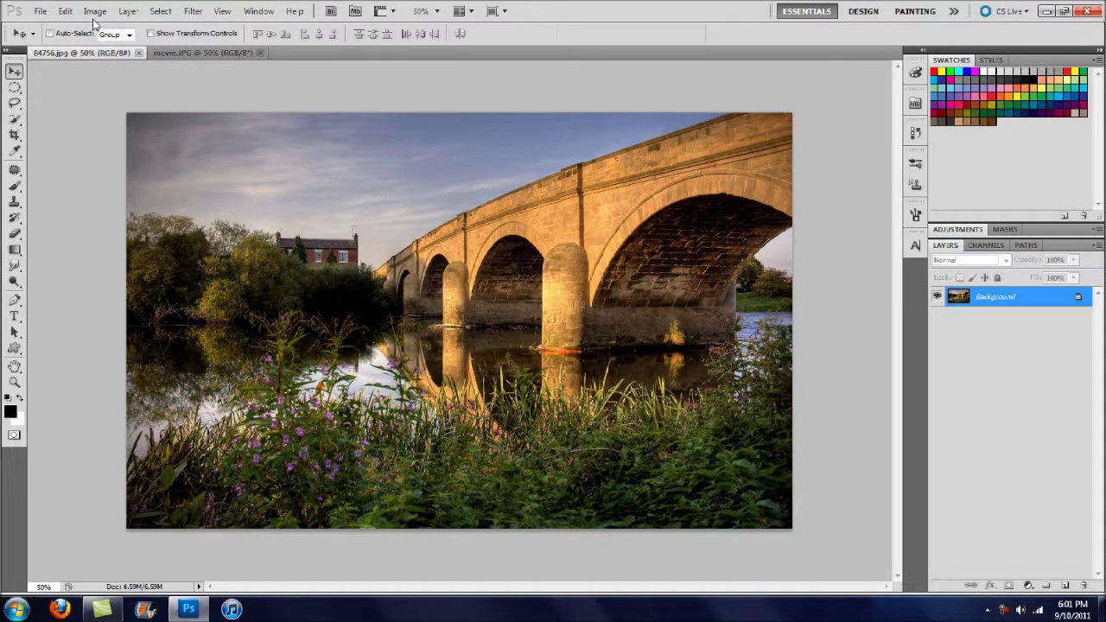
Open the Photo Filter adjustment for 84756.jpg via Image > Adjustments.
click(95, 12)
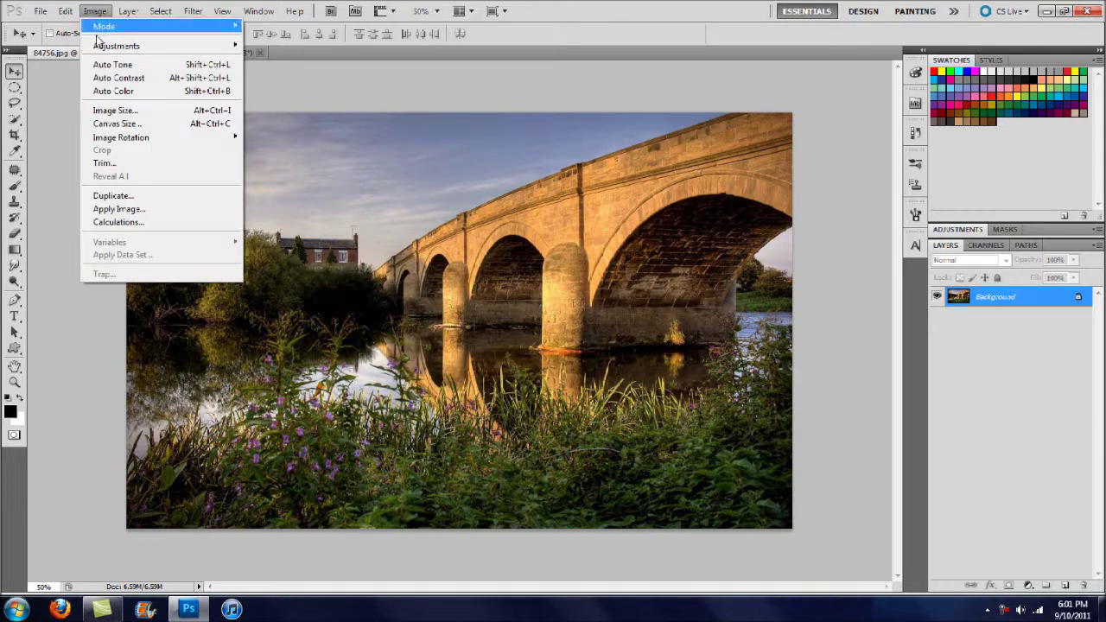
mouse_move(104, 47)
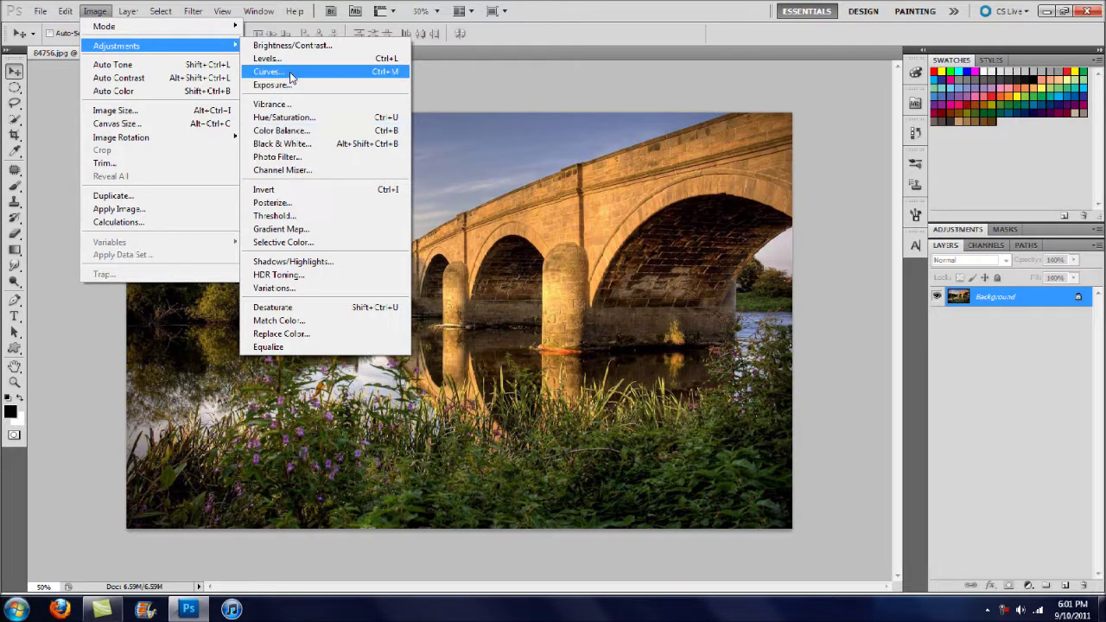
click(292, 159)
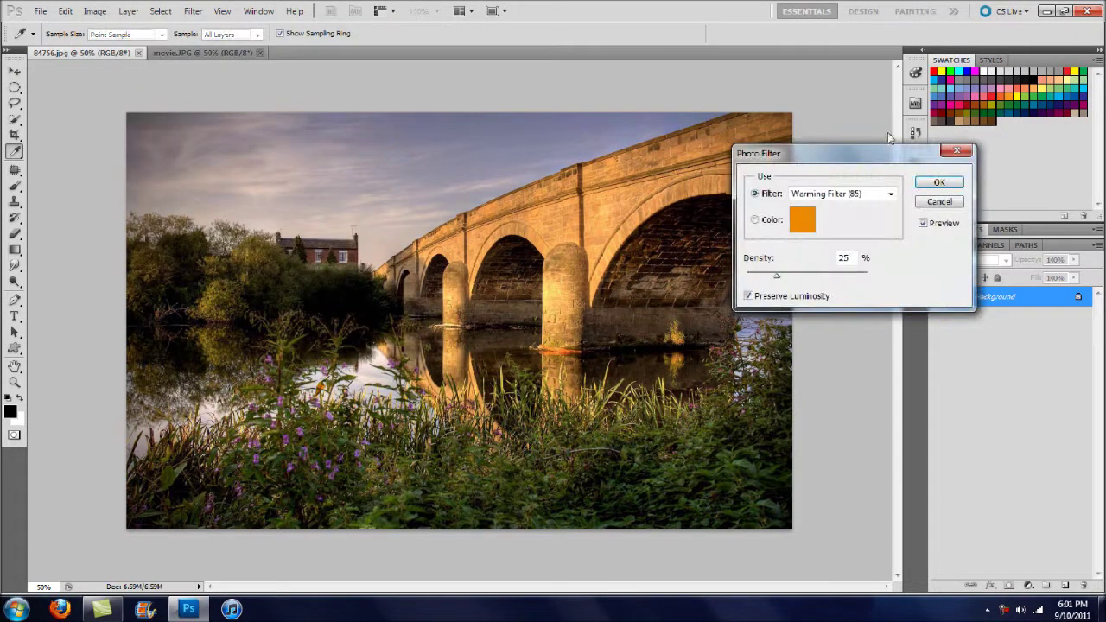
Preview the Cooling Filter (80) and Warming Filter (85) presets on the bridge photo.
click(860, 195)
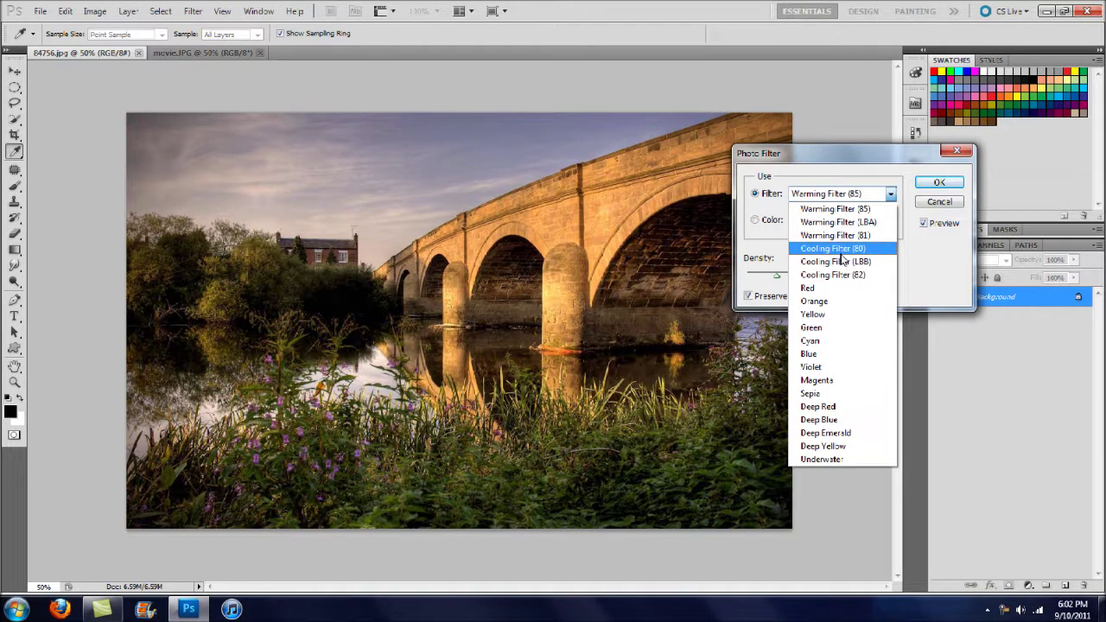
click(835, 250)
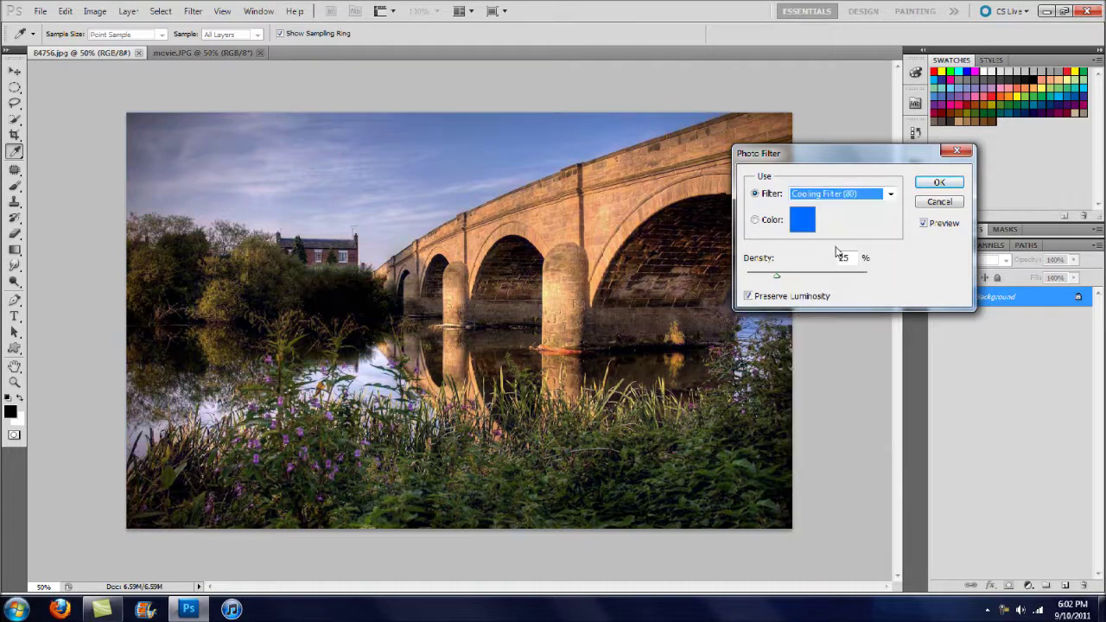
key(Down)
key(Down)
click(846, 197)
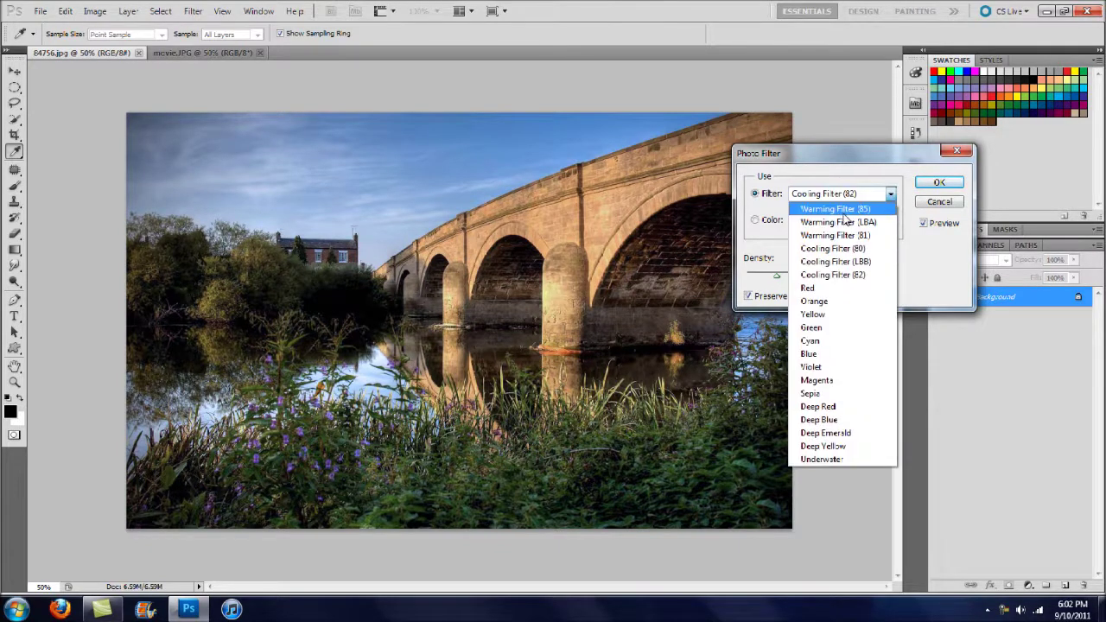
click(845, 214)
key(Down)
key(Down)
key(Up)
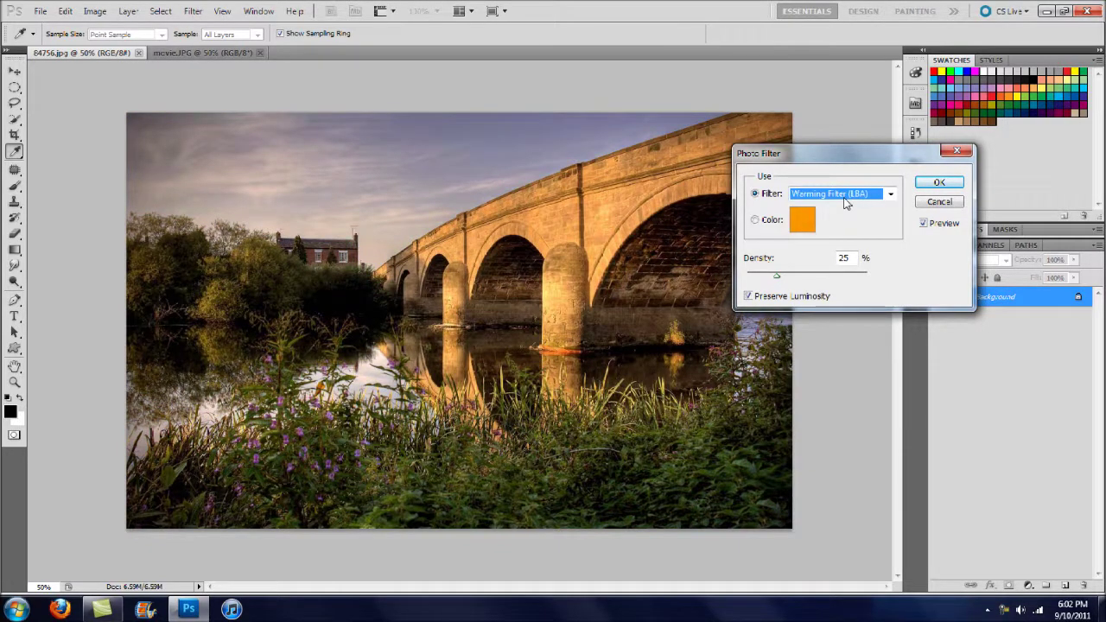
key(Up)
Try the Deep Red preset and scroll through the neighbouring filter presets.
click(846, 197)
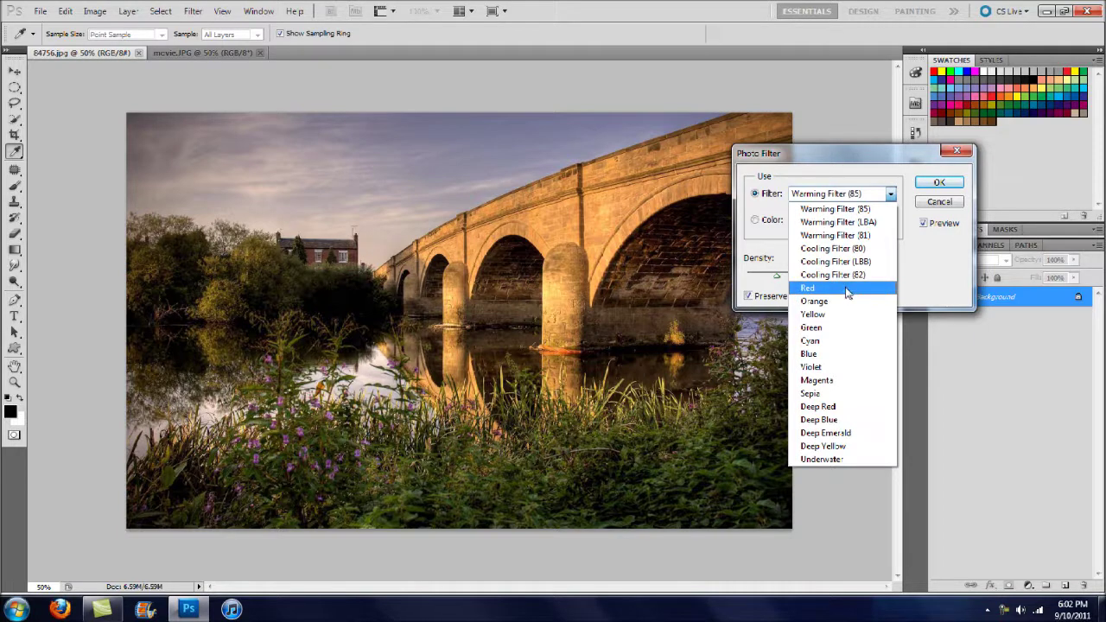
click(847, 406)
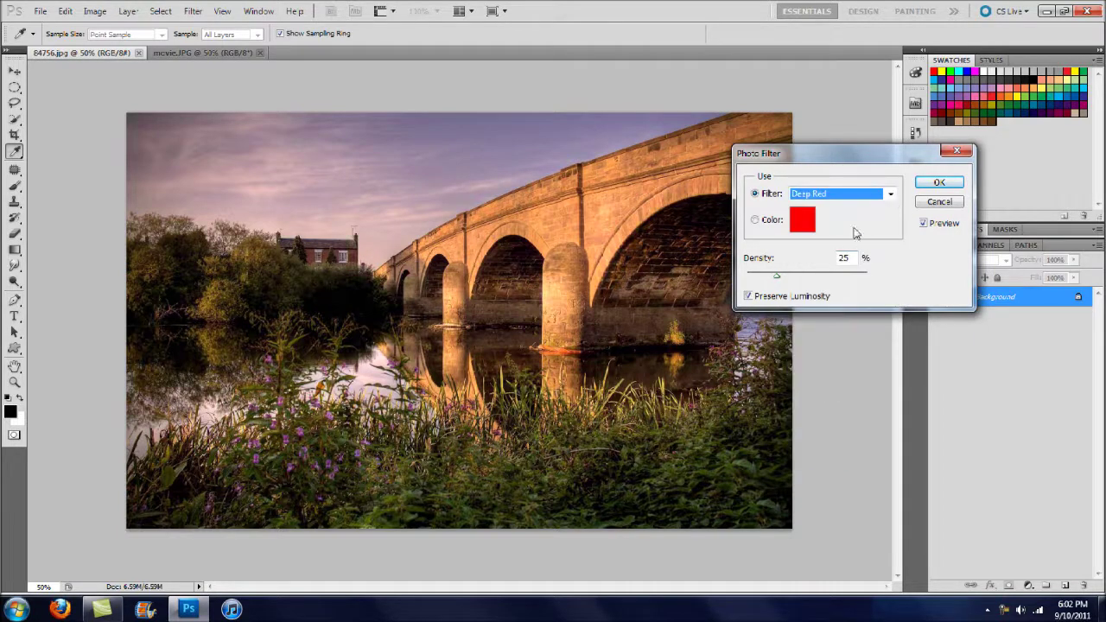
scroll(852, 197, up, 5)
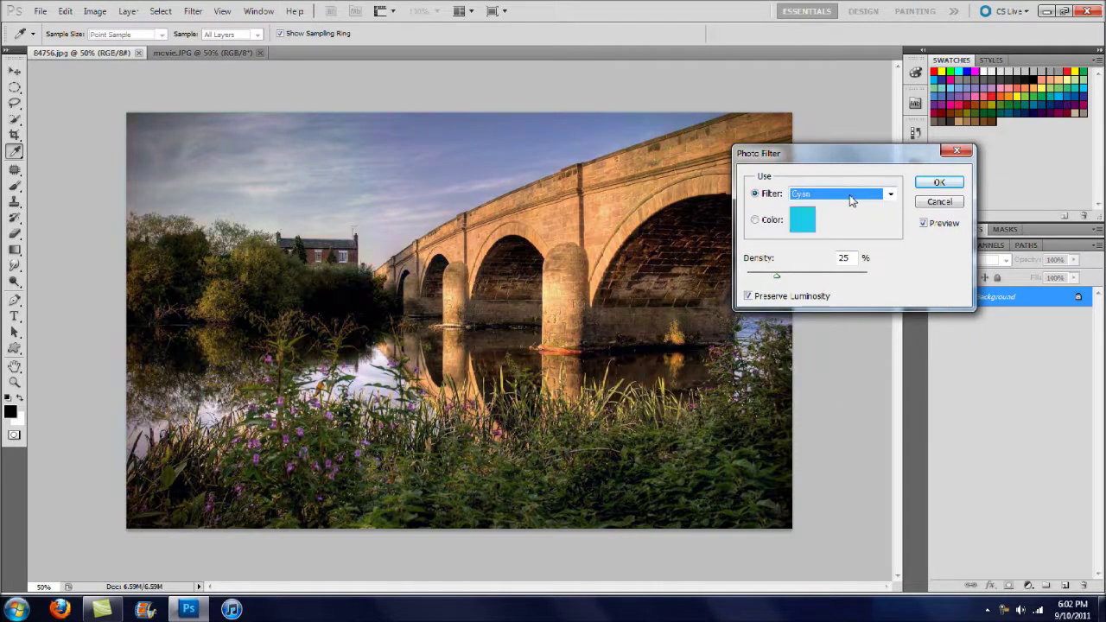
scroll(852, 199, up, 3)
scroll(851, 200, down, 2)
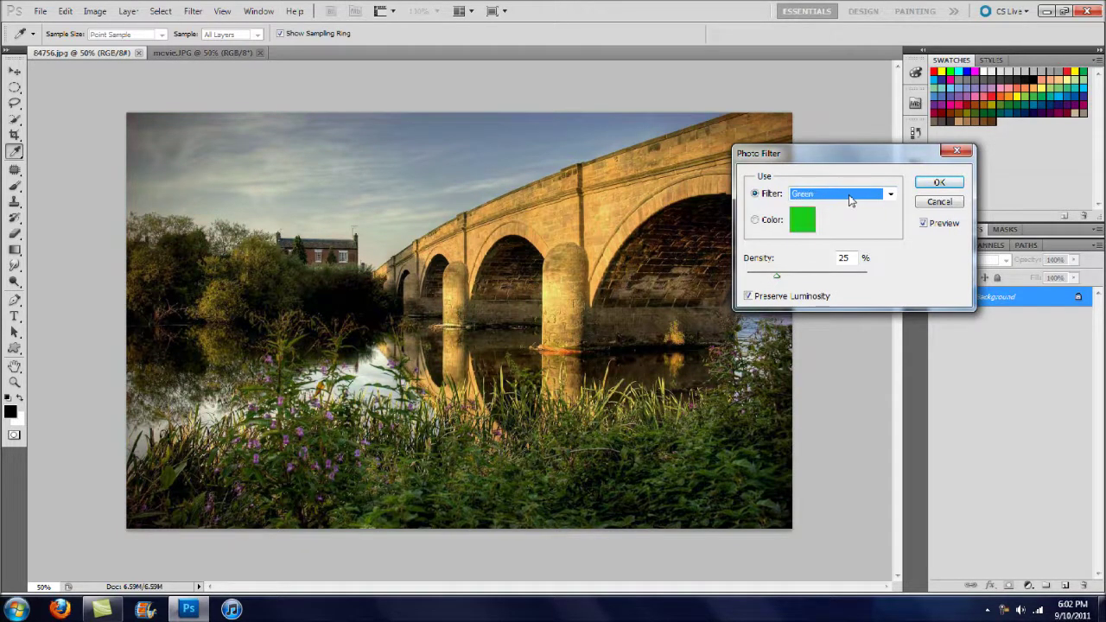
scroll(851, 200, down, 1)
scroll(852, 201, down, 1)
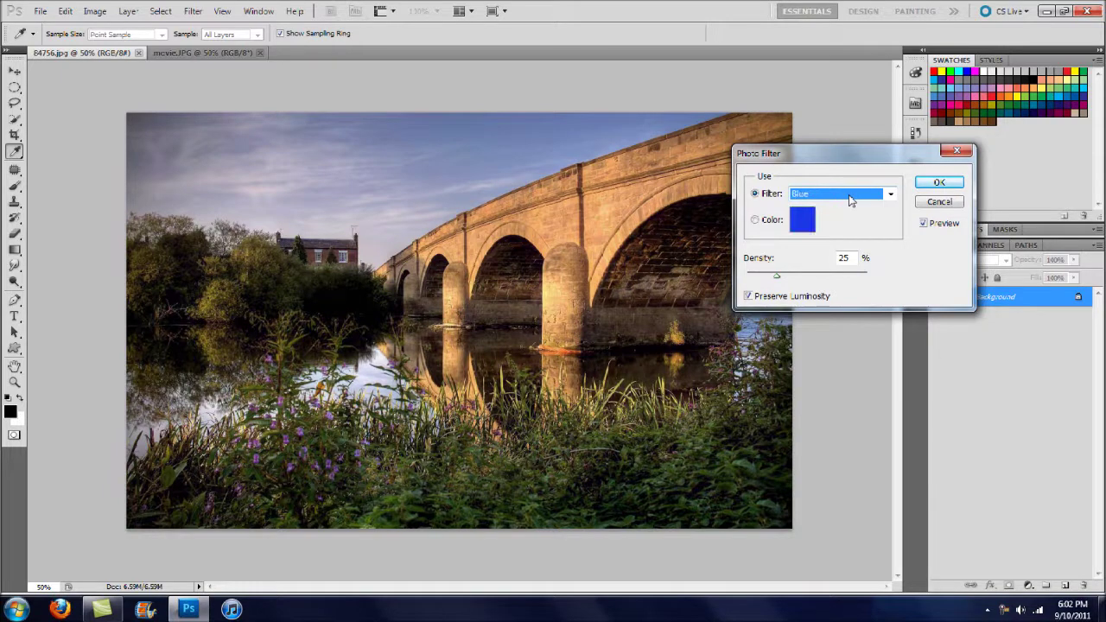
scroll(851, 200, down, 4)
scroll(851, 200, down, 4)
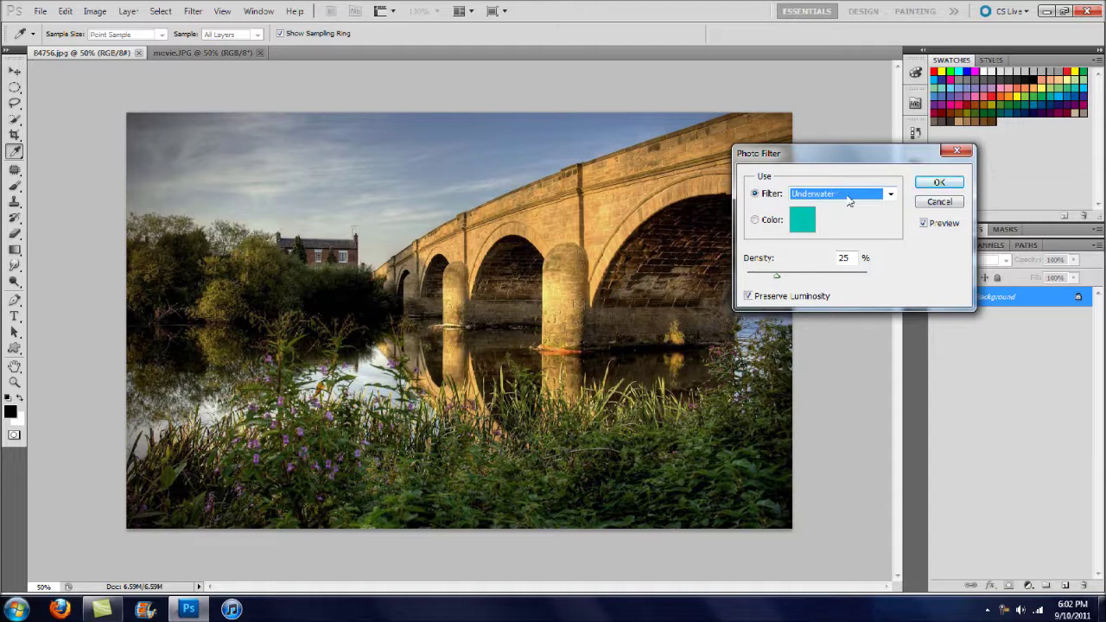
Try a custom filter colour, cancel it, and settle on the Deep Red preset.
click(776, 222)
click(802, 220)
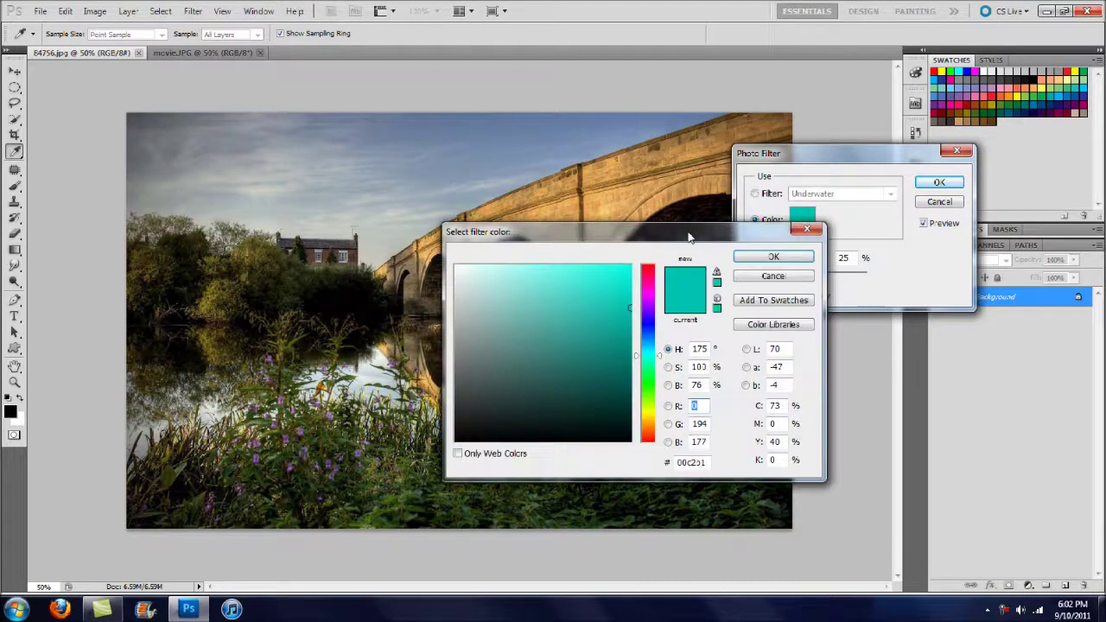
click(765, 277)
click(755, 194)
click(843, 195)
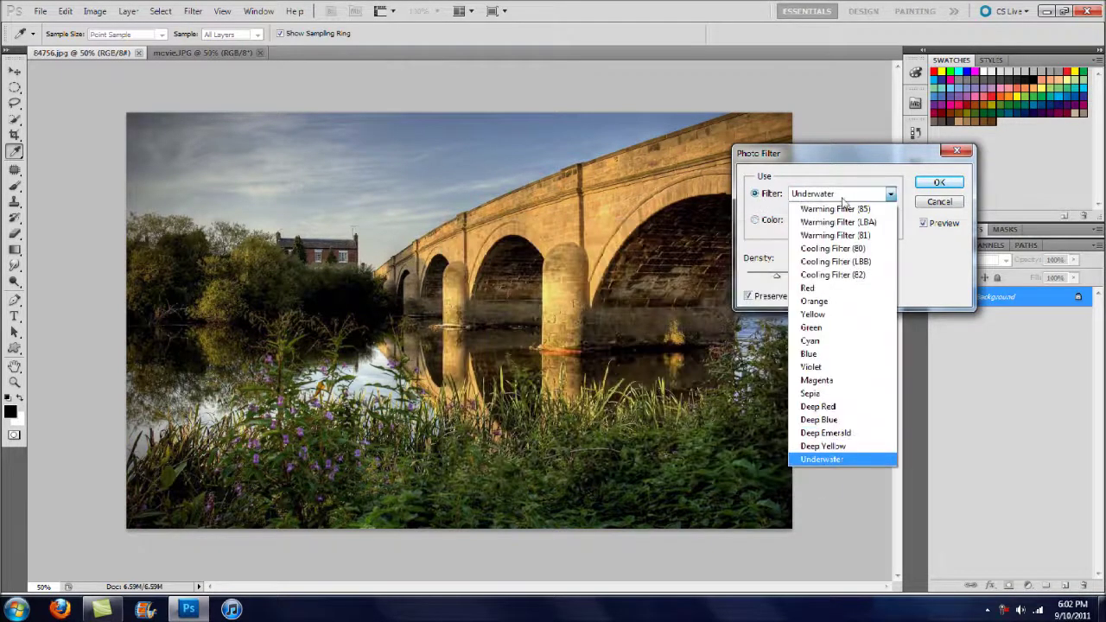
click(831, 408)
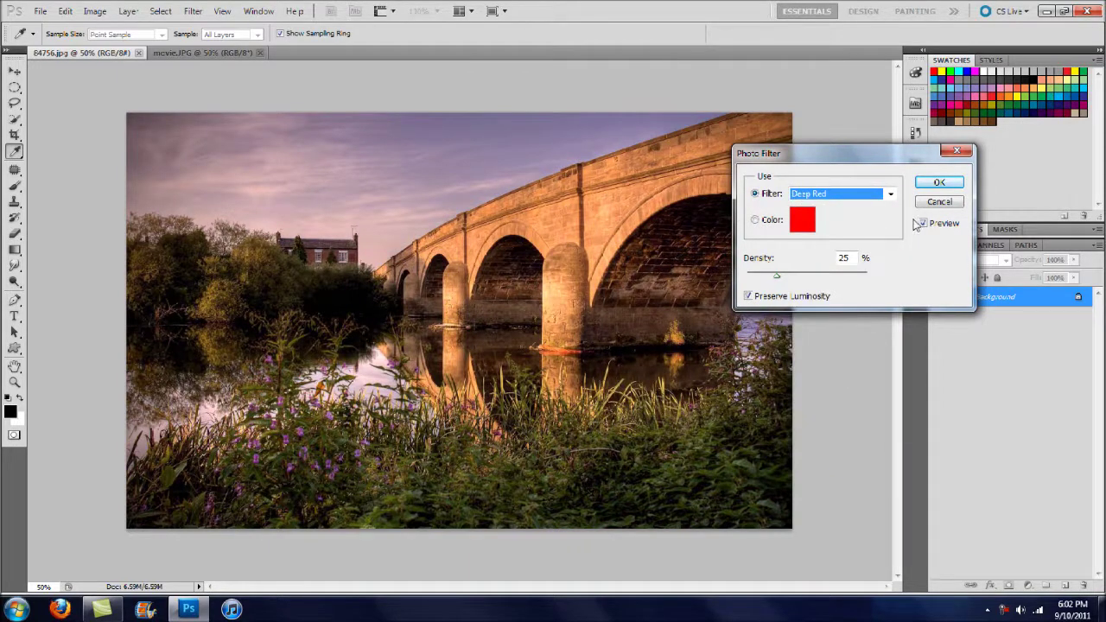
Raise the Deep Red density to 65%, ease it back to about 41%, and apply the filter.
click(818, 278)
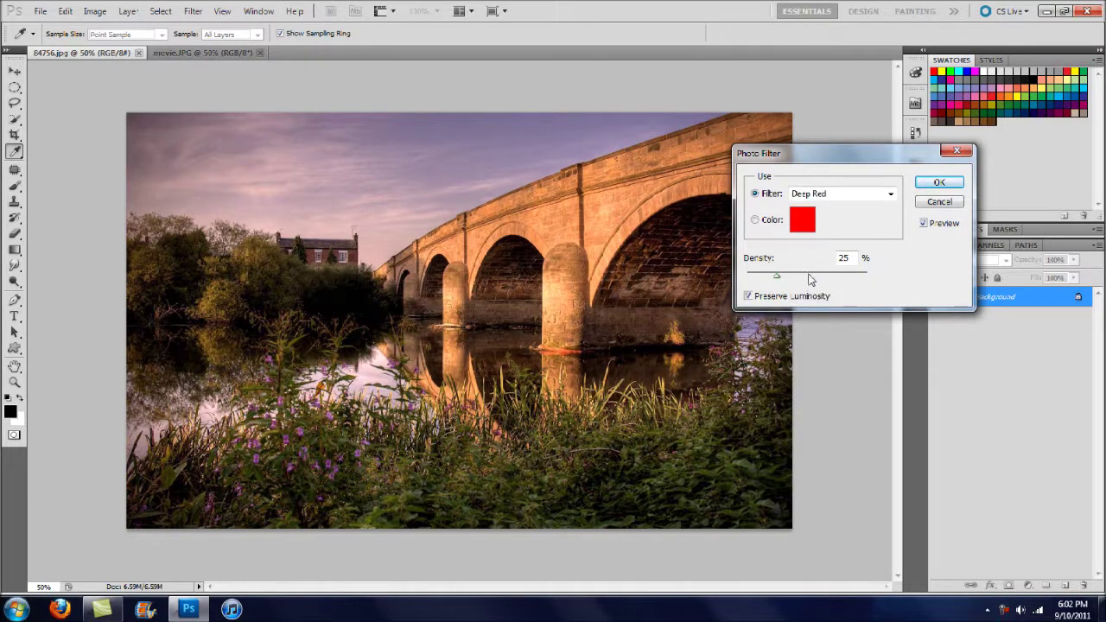
drag(777, 278, 826, 281)
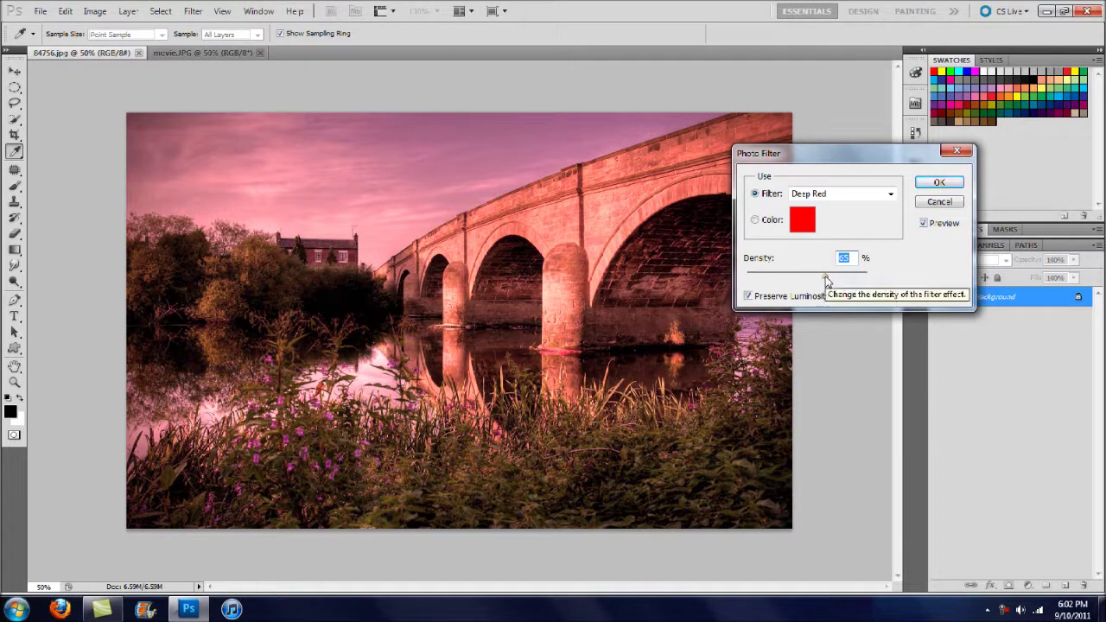
mouse_move(825, 279)
mouse_down()
mouse_move(796, 281)
mouse_move(889, 283)
mouse_move(796, 281)
mouse_move(805, 280)
mouse_up()
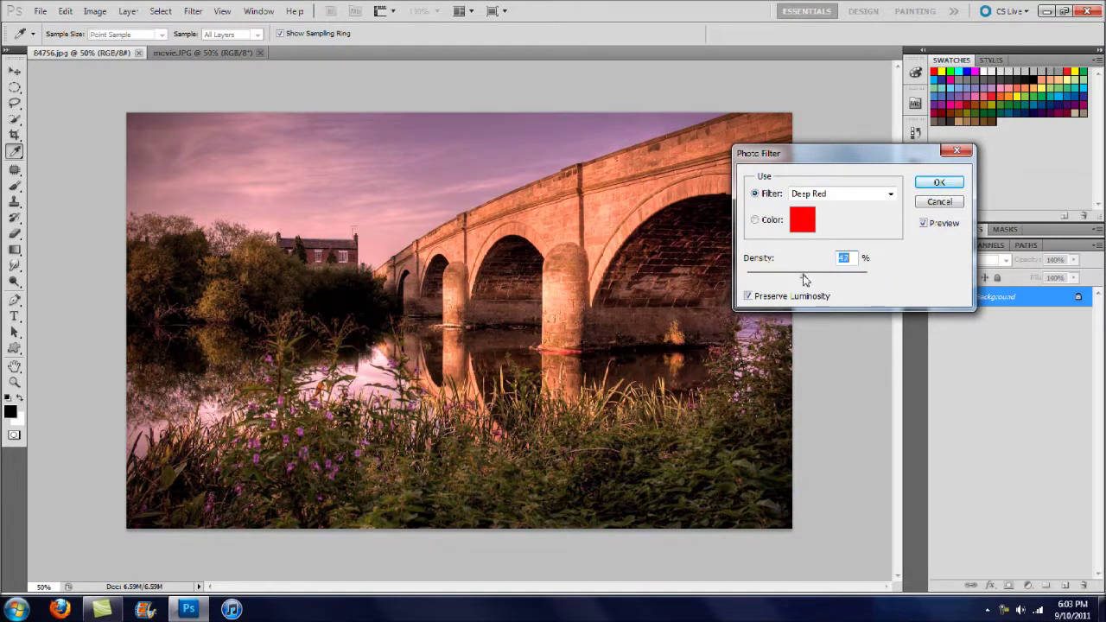
click(931, 185)
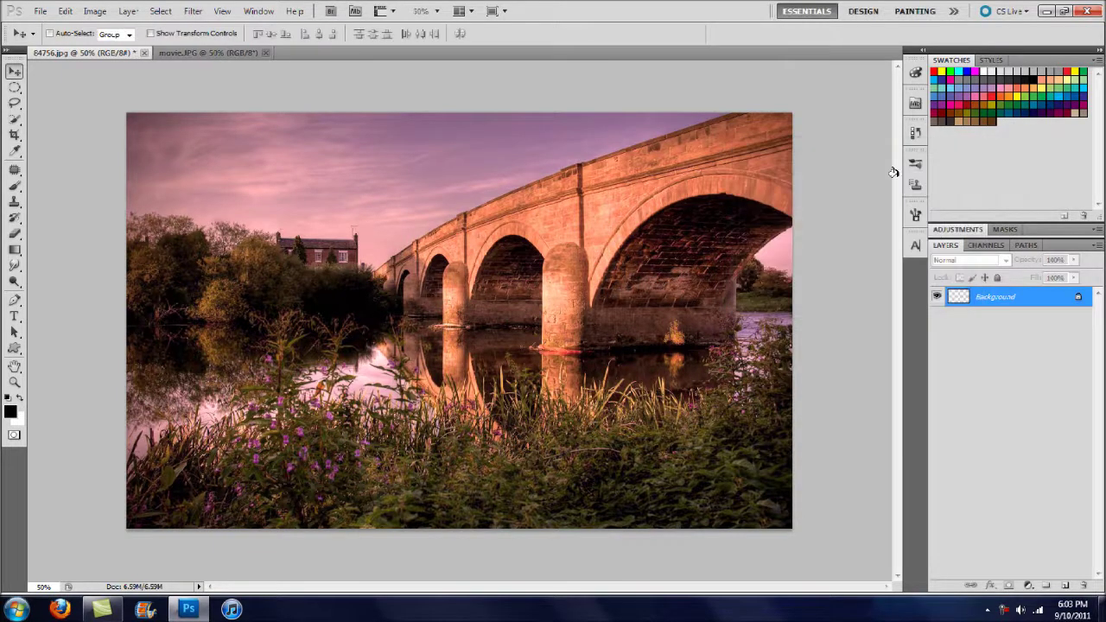
click(95, 11)
In Color Balance, shift the midtones toward red to +21, -12, -10.
mouse_move(112, 46)
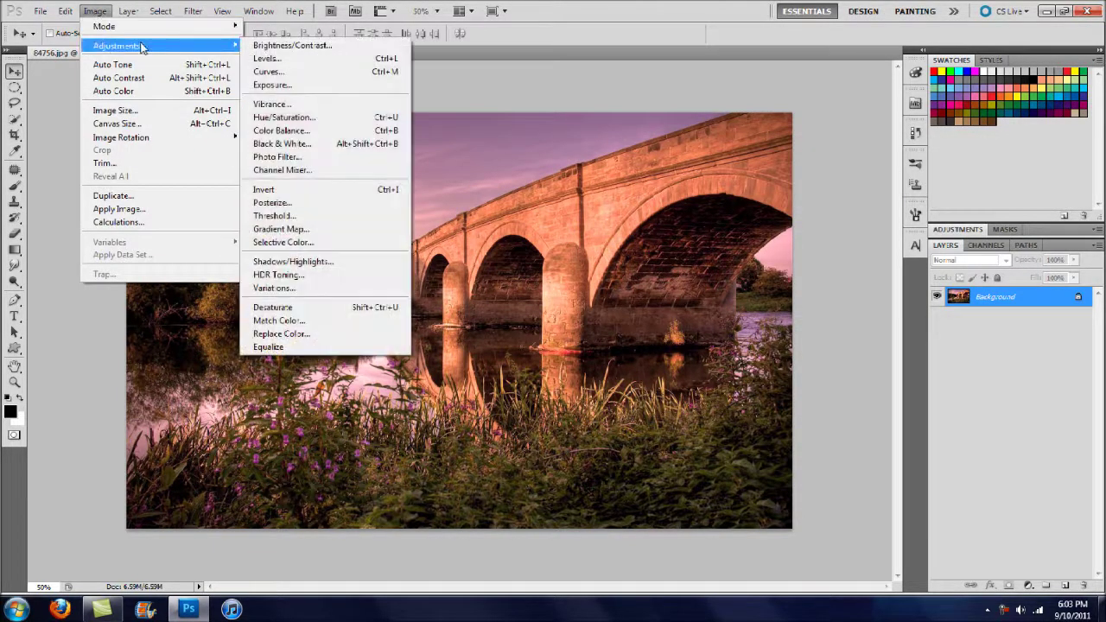
click(294, 131)
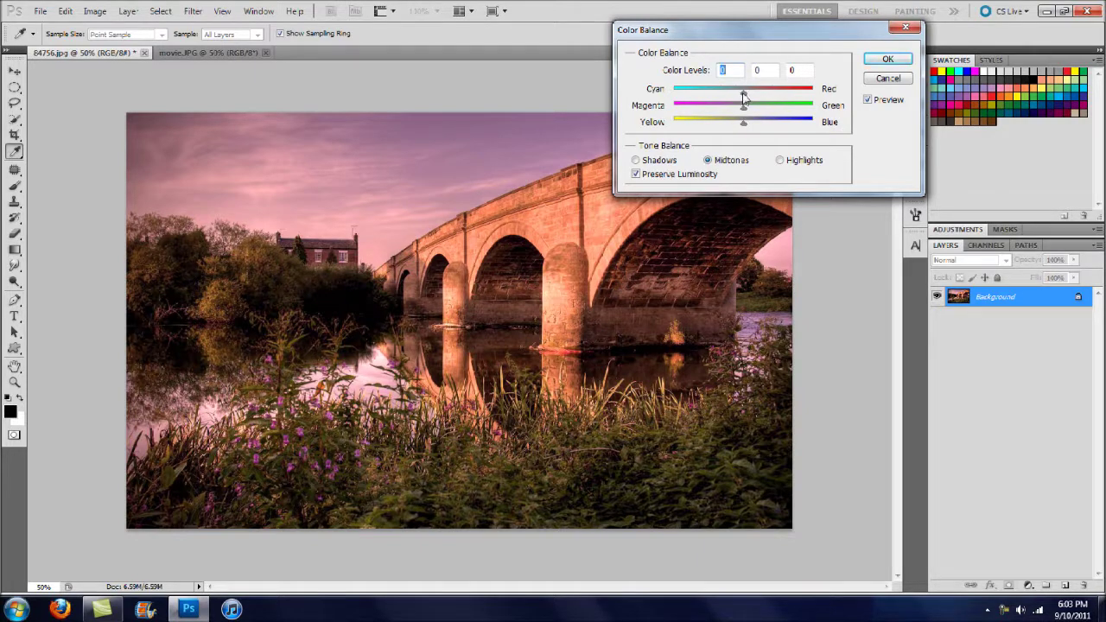
drag(744, 98, 738, 126)
drag(739, 31, 700, 48)
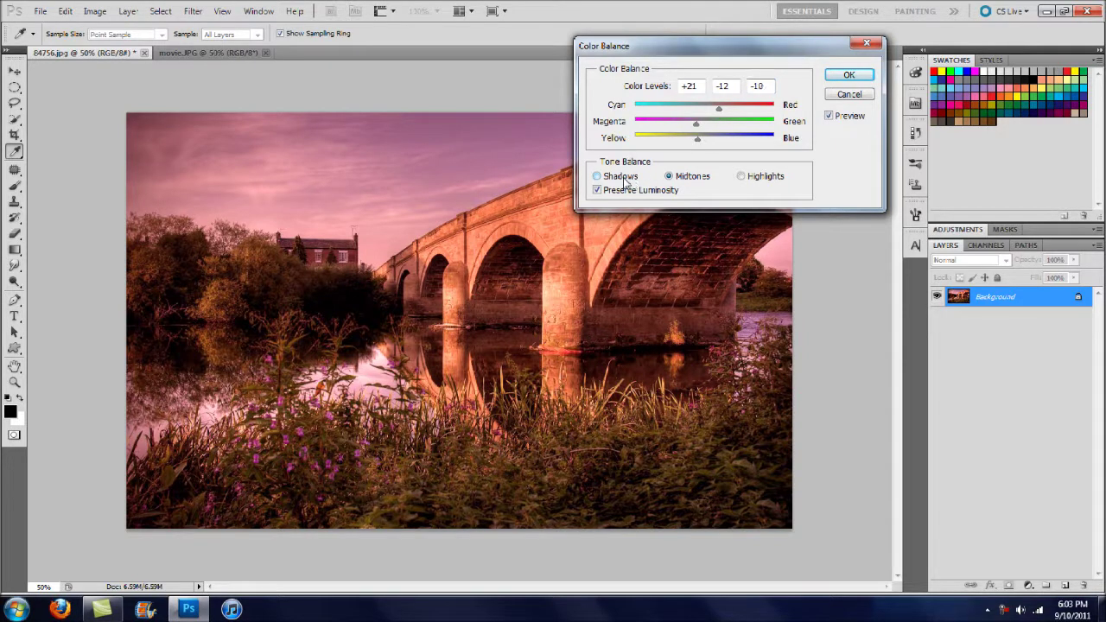
click(624, 179)
Push the shadows toward red (+15, -8, +7) and apply the Color Balance.
drag(707, 112, 708, 144)
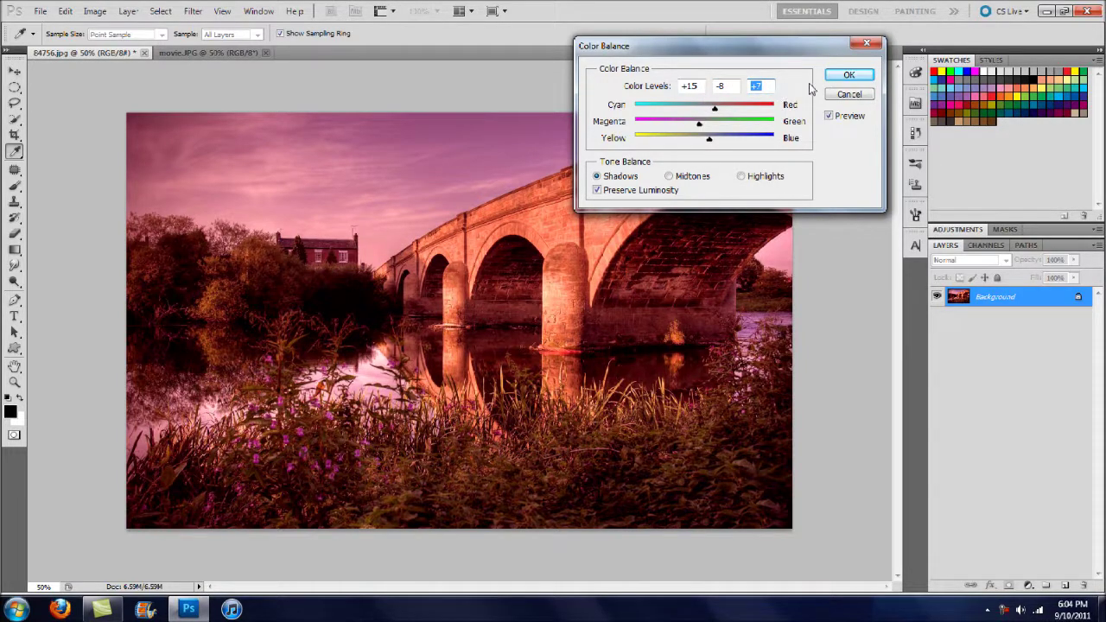
click(846, 76)
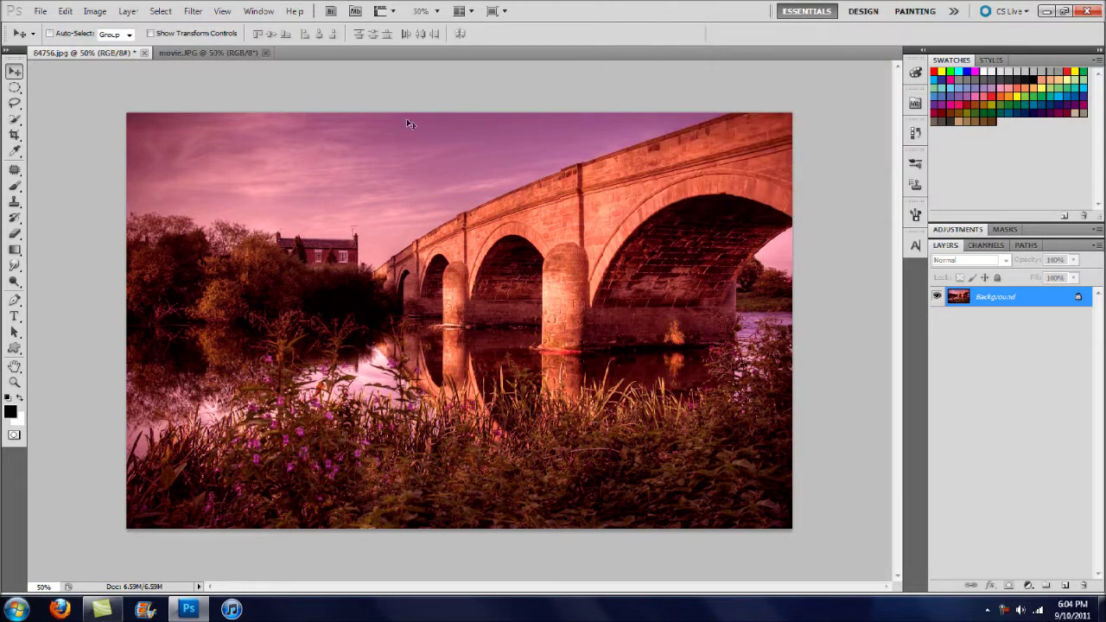
Apply a Default-preset Curves adjustment lowering input 160 to output 152.
click(95, 10)
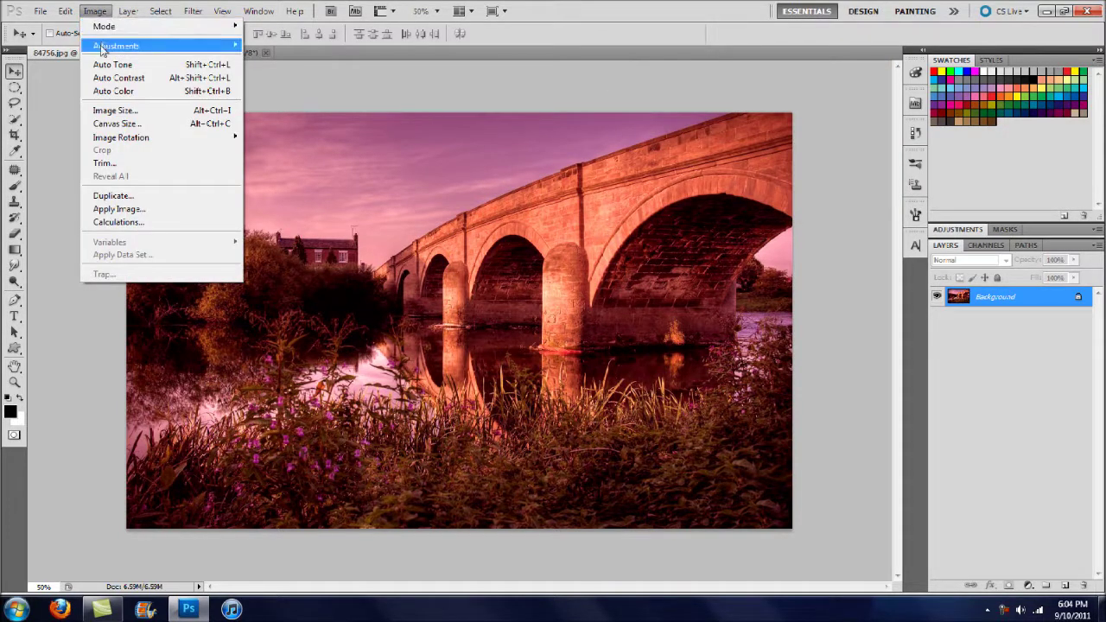
mouse_move(154, 45)
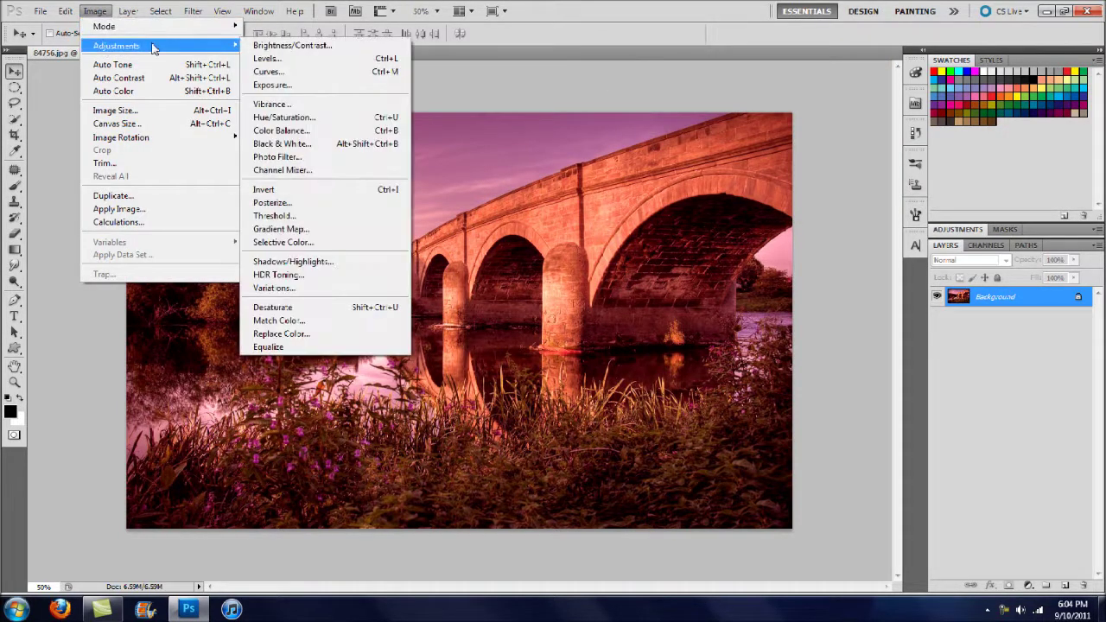
click(288, 75)
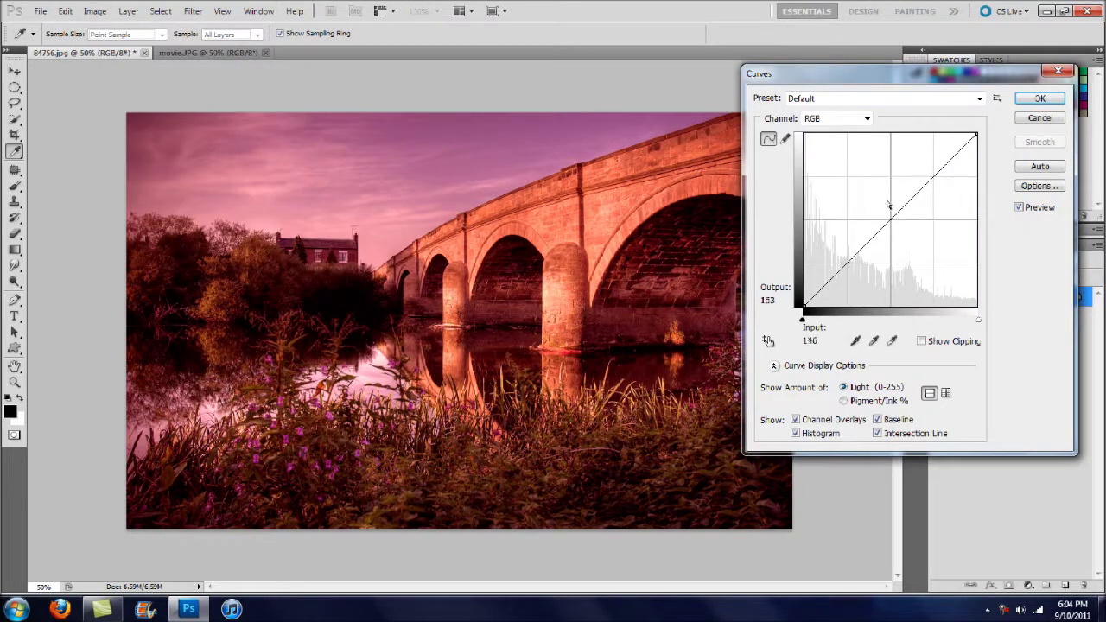
click(810, 101)
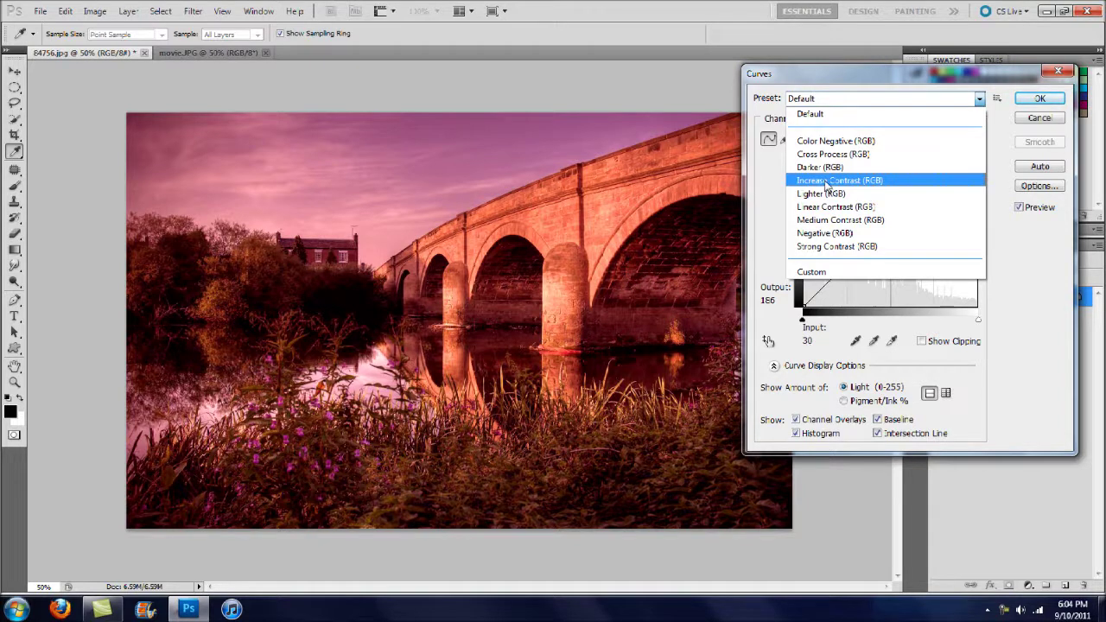
click(835, 111)
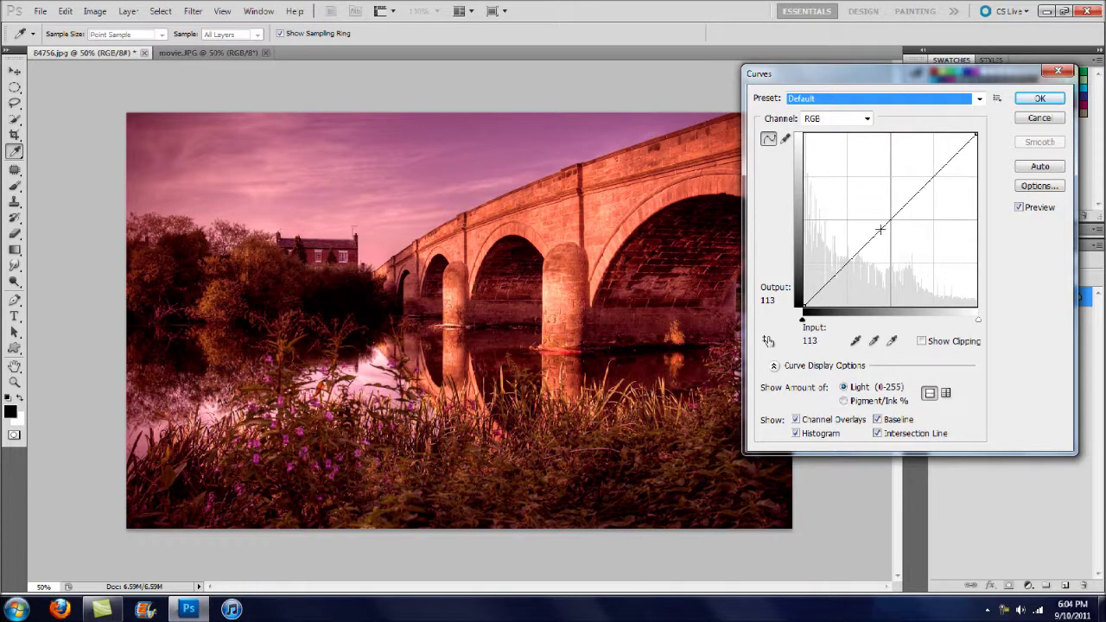
drag(885, 225, 864, 201)
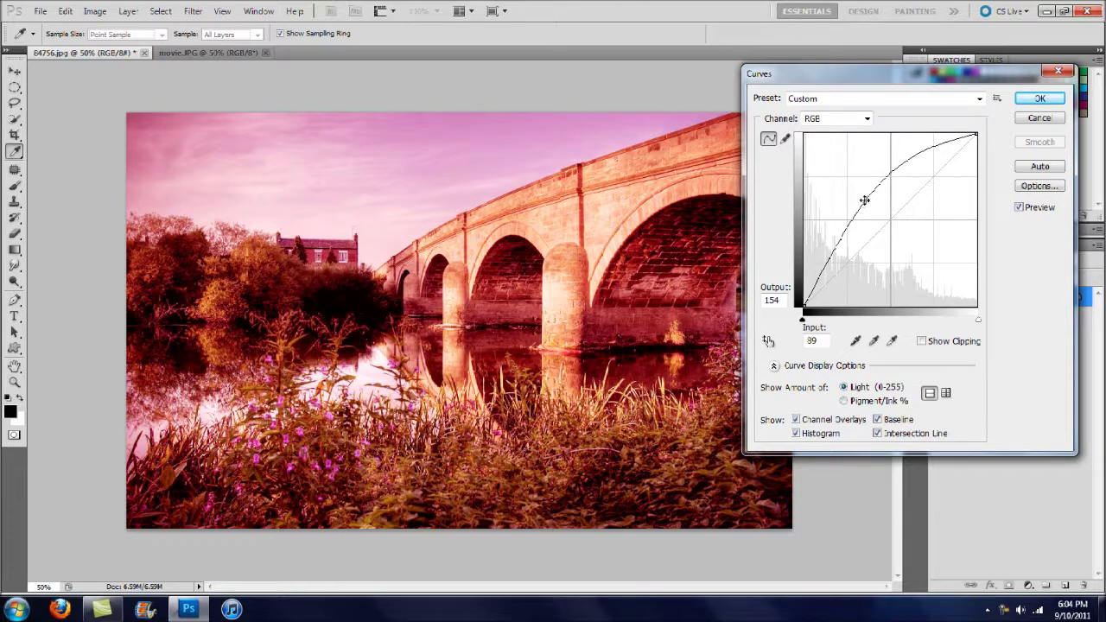
drag(864, 199, 910, 202)
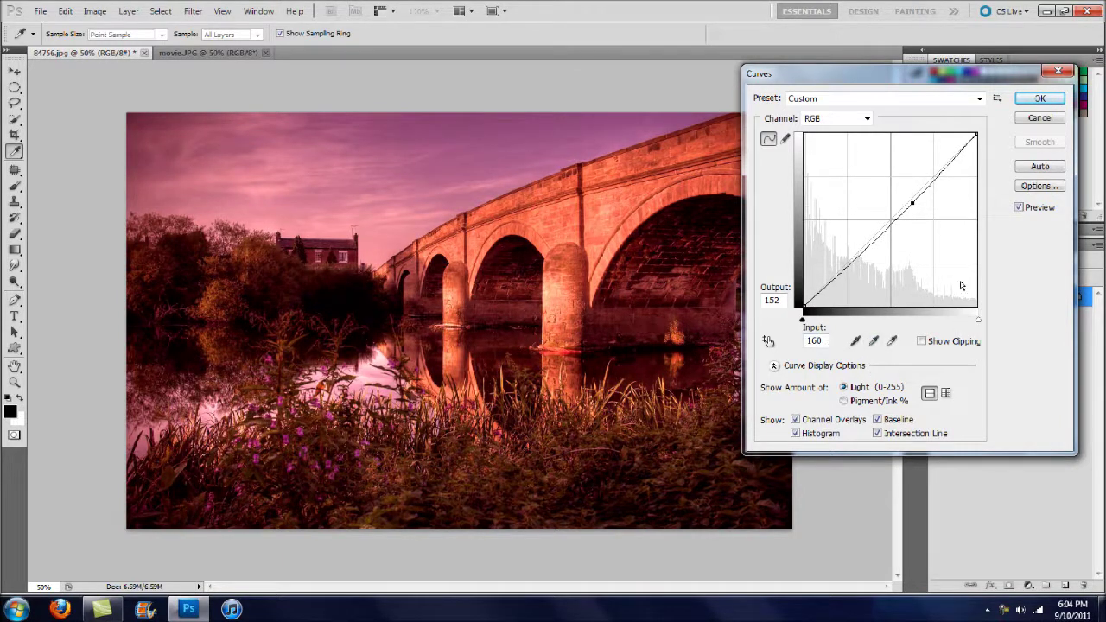
click(1025, 101)
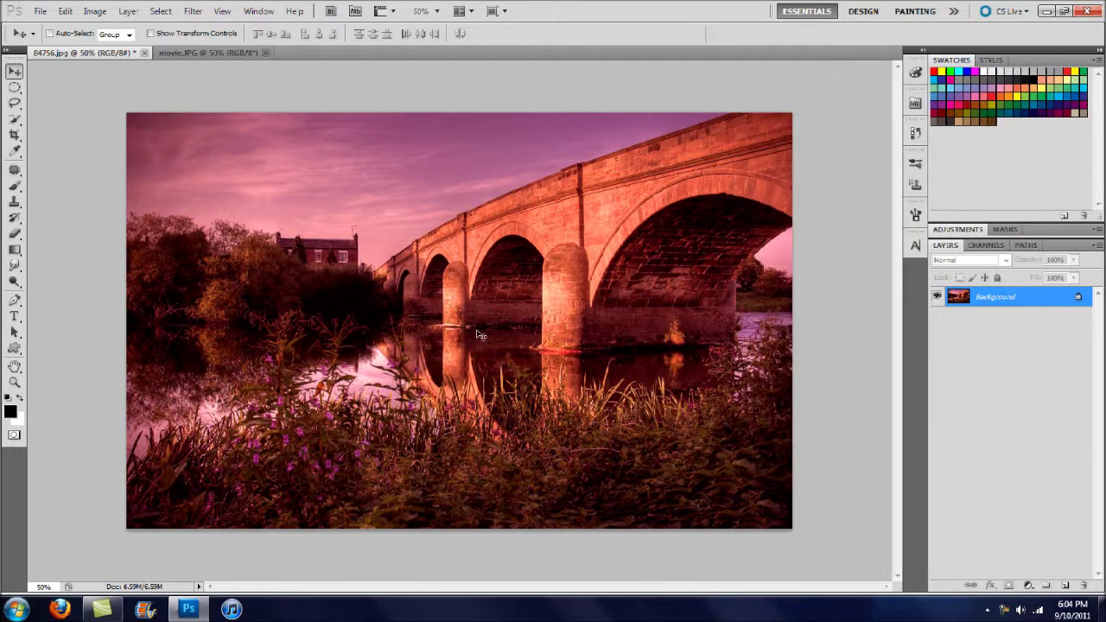
Compare with movie.JPG, save a JPEG copy named 'edited' at quality 12, and close 84756.jpg.
click(204, 53)
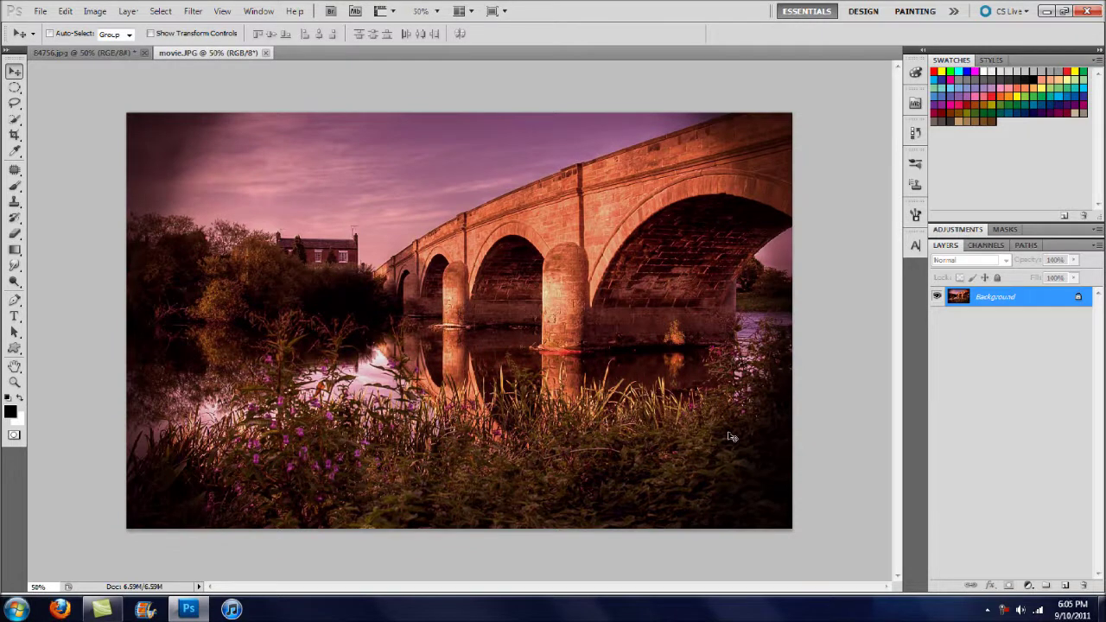
click(116, 51)
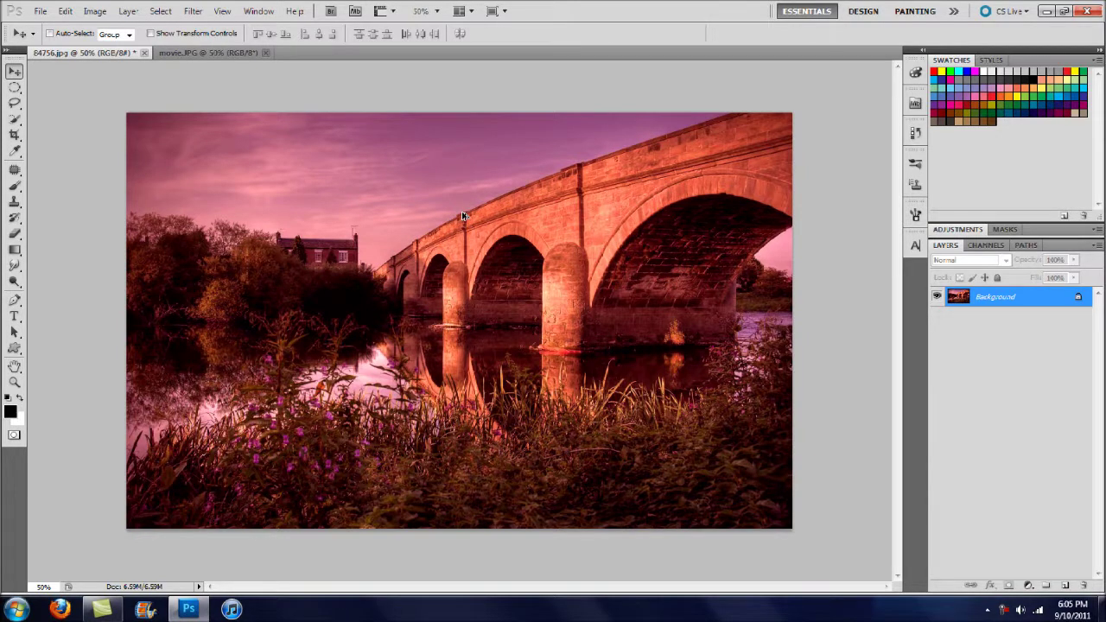
key(ctrl+shift+s)
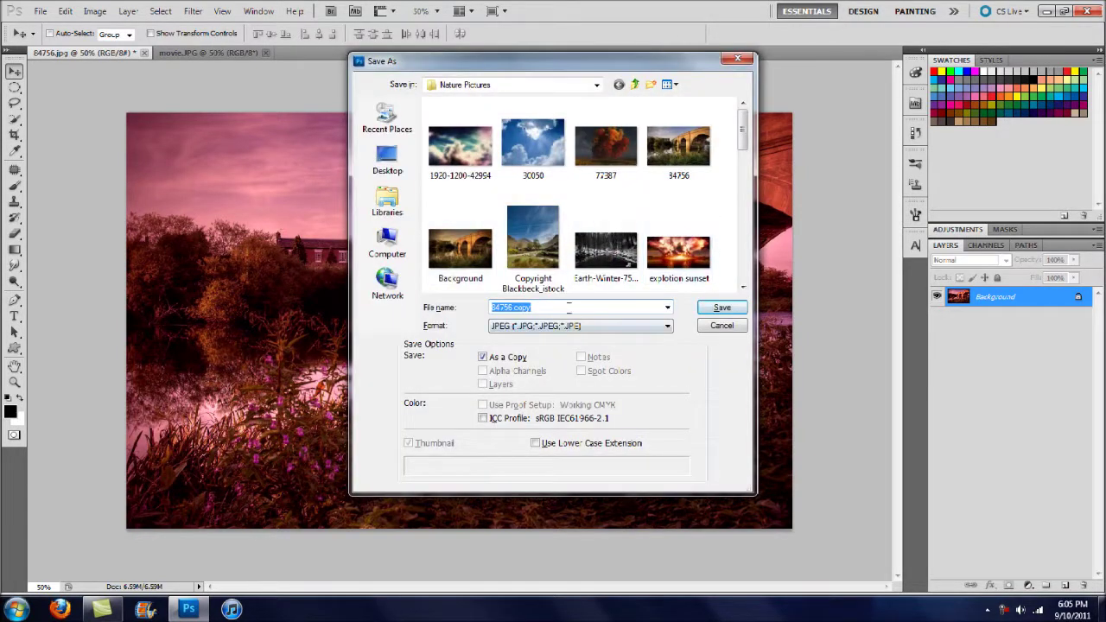
text(edited)
key(Return)
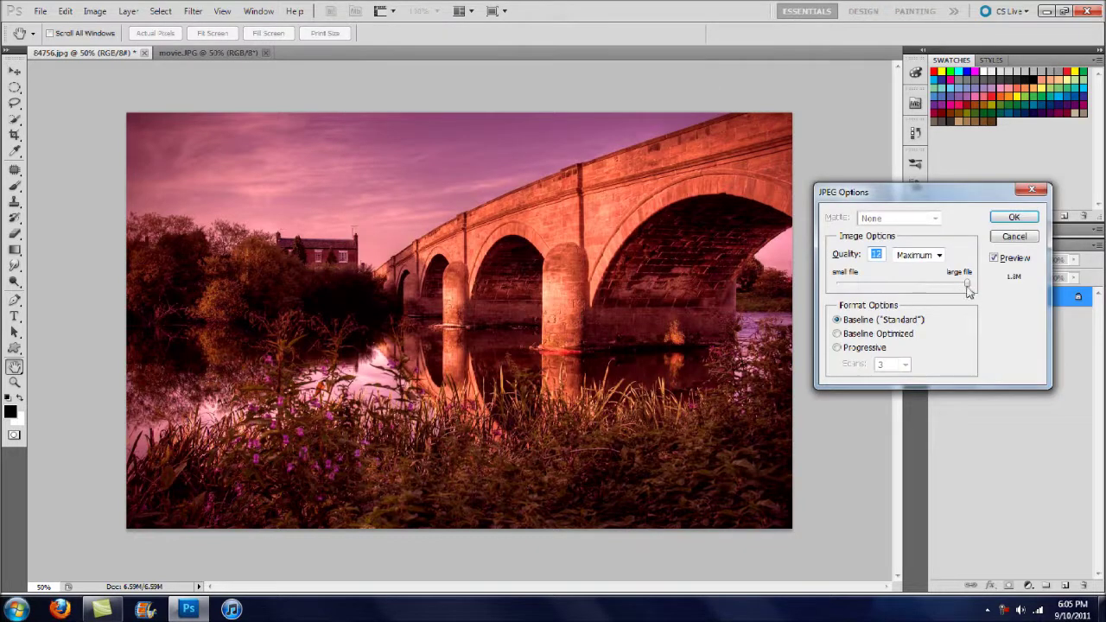
click(1014, 217)
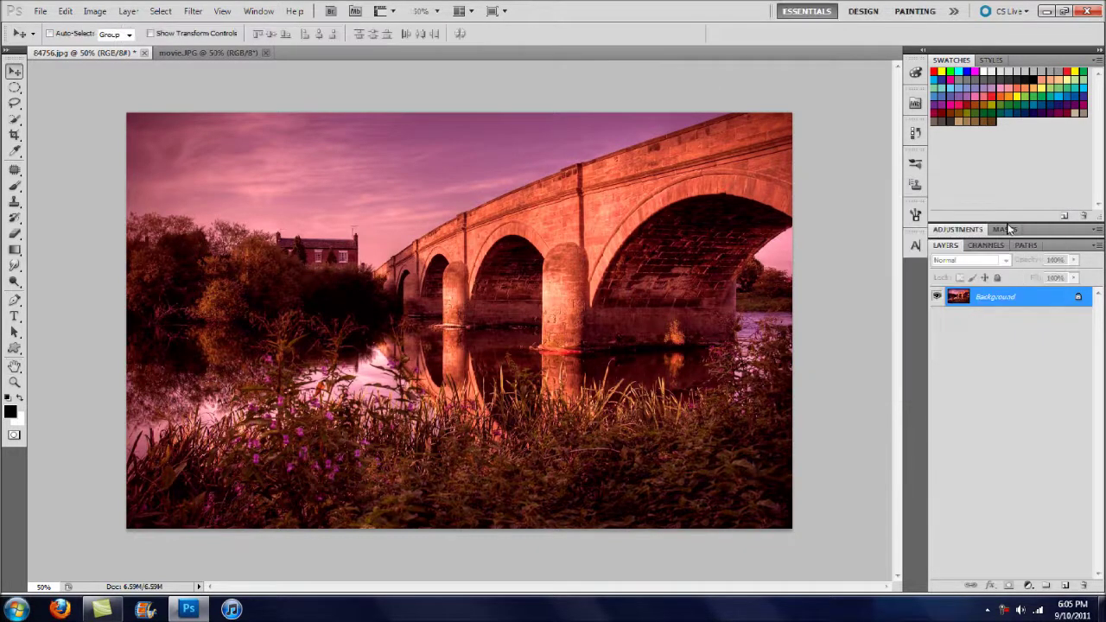
click(144, 53)
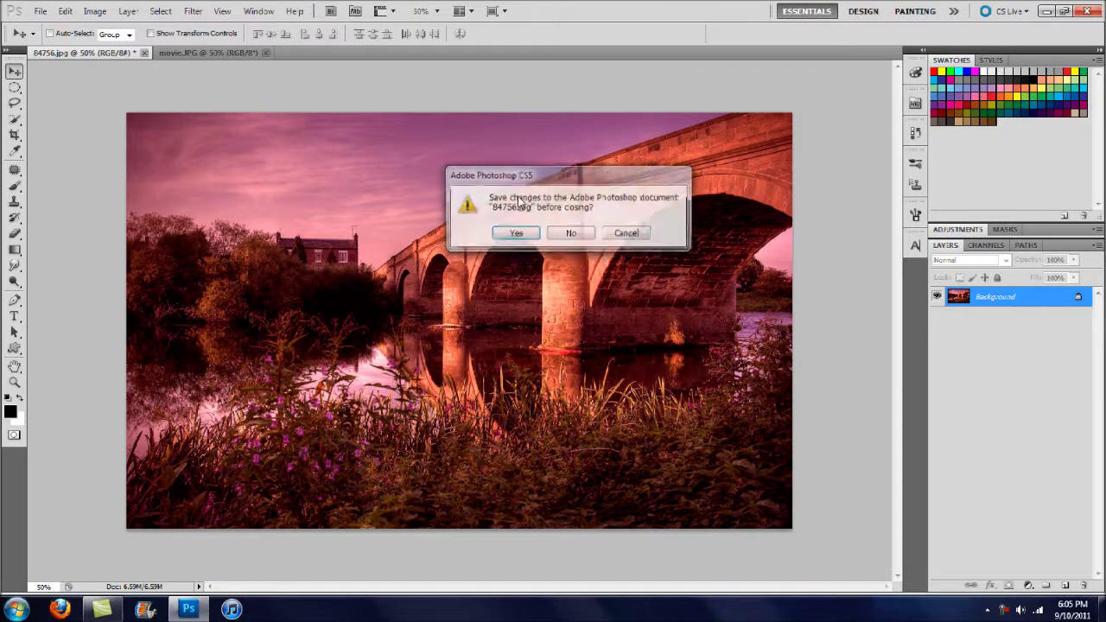
Close 84756.jpg and movie.JPG without saving their changes.
click(567, 229)
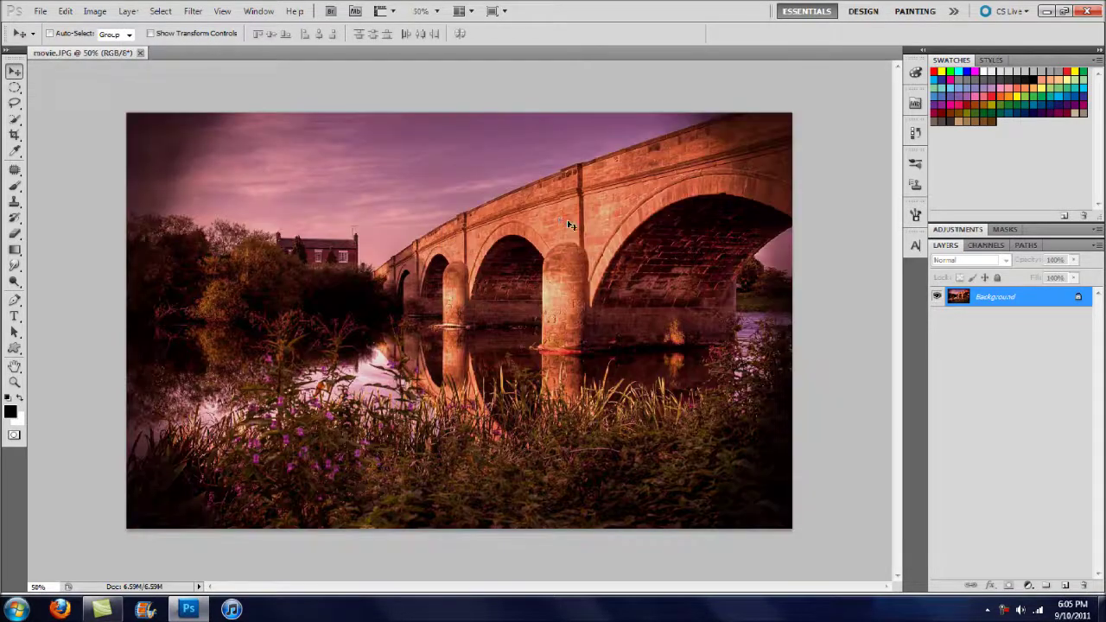
click(915, 105)
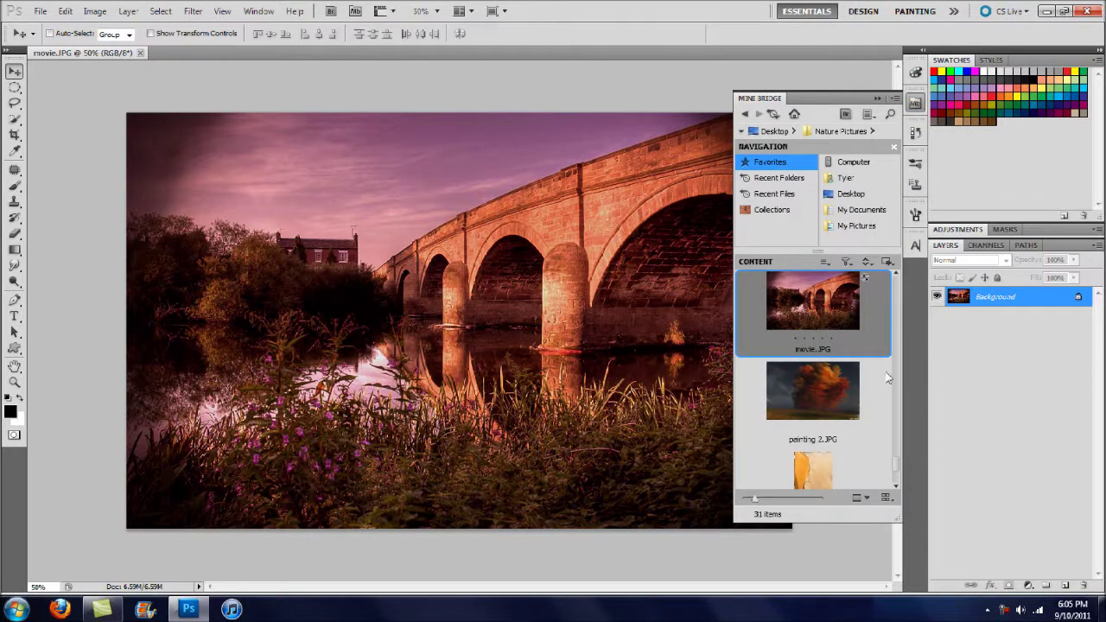
drag(899, 459, 900, 428)
click(916, 104)
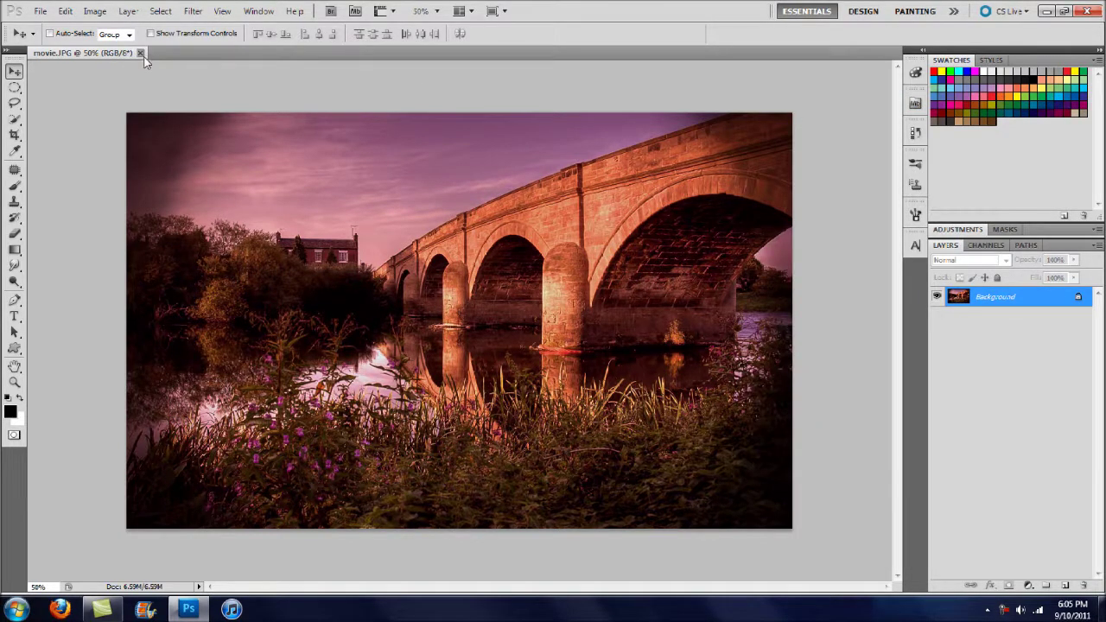
click(140, 53)
click(570, 237)
In Mini Bridge, open Desktop > Nature Pictures and bring up video.JPG's context menu.
click(916, 105)
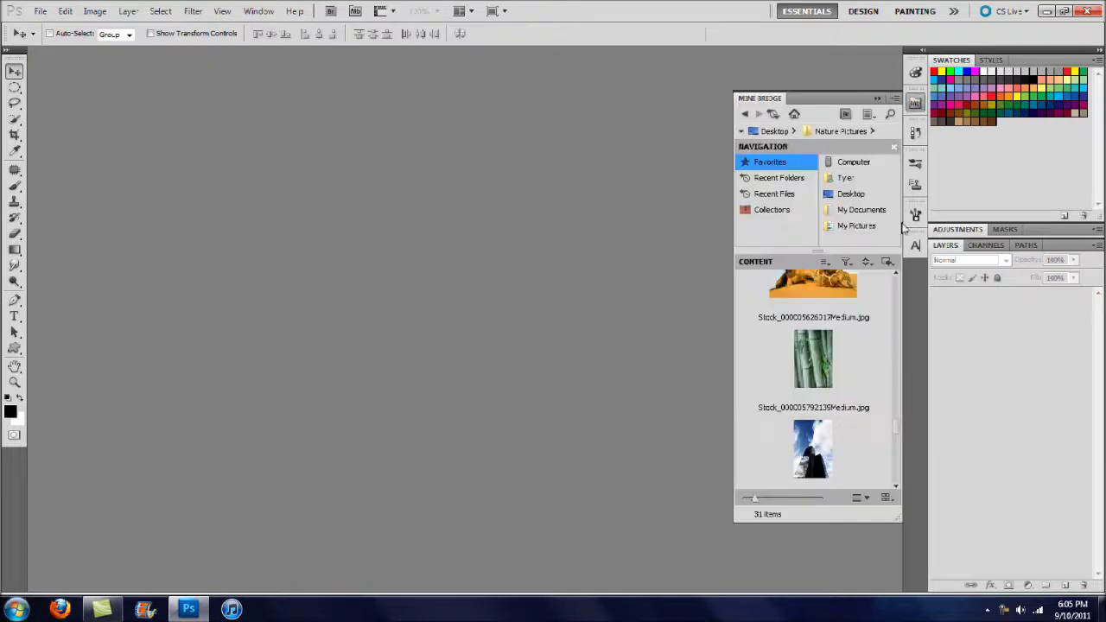
drag(900, 432, 900, 397)
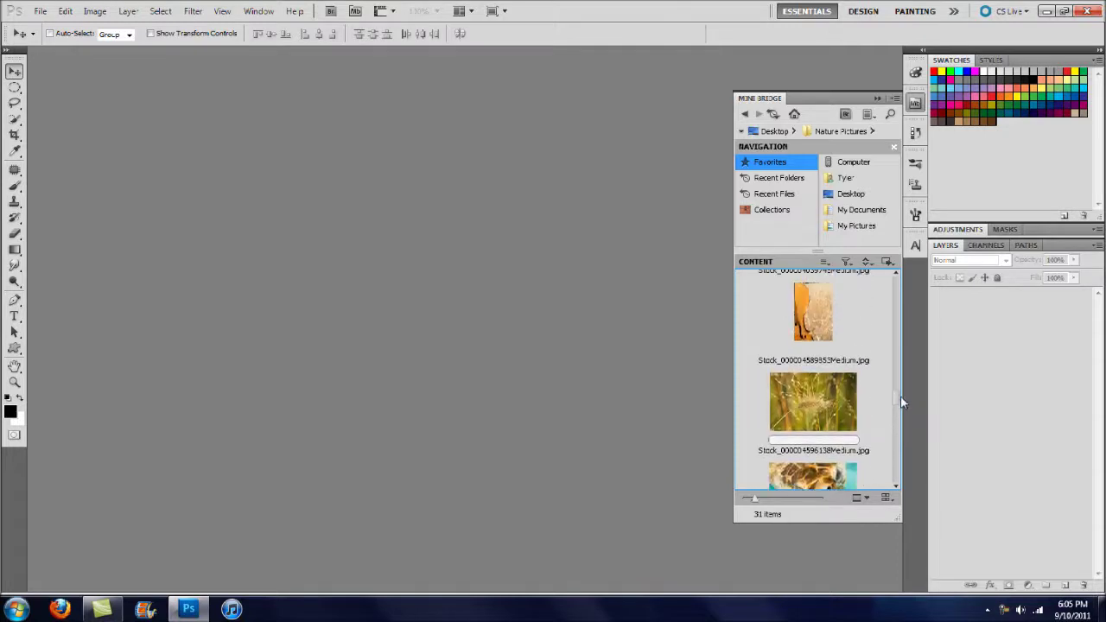
click(774, 131)
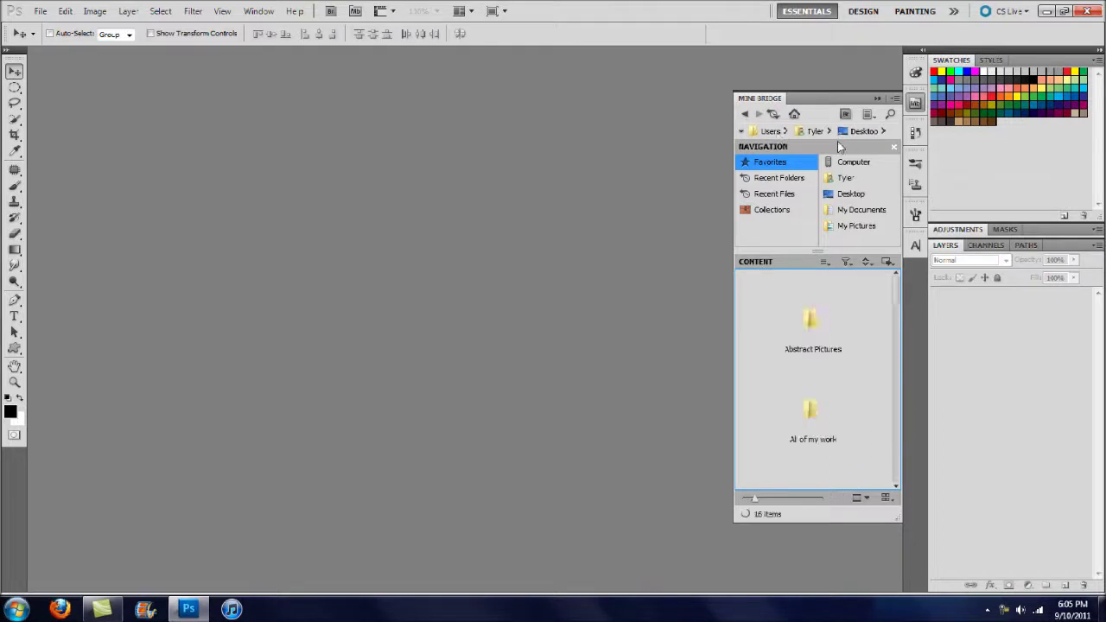
drag(898, 296, 901, 376)
click(817, 416)
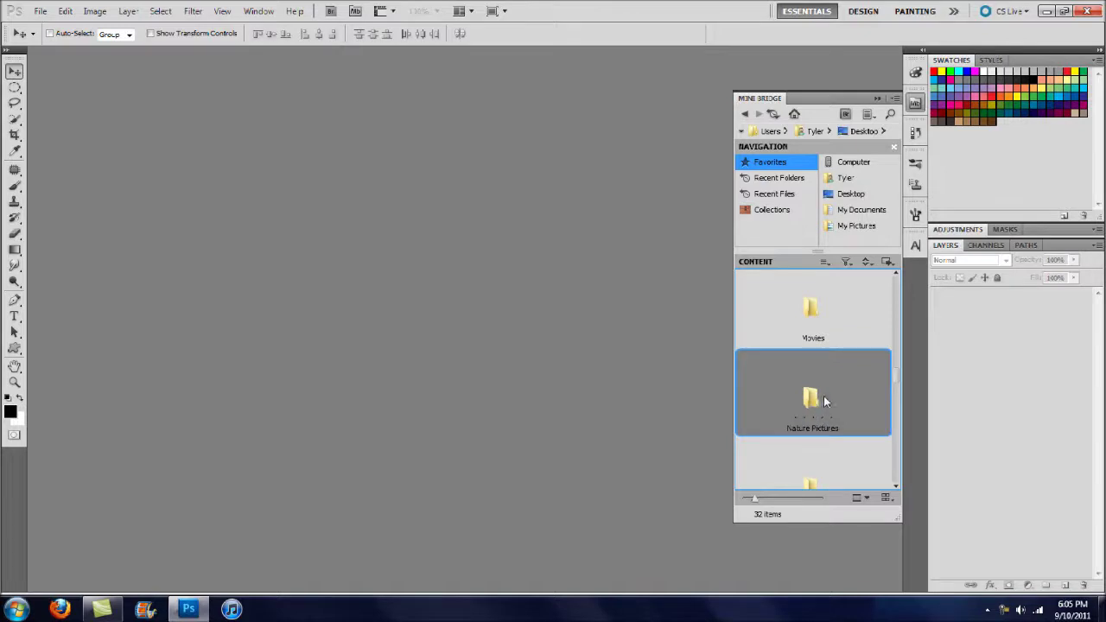
double_click(835, 396)
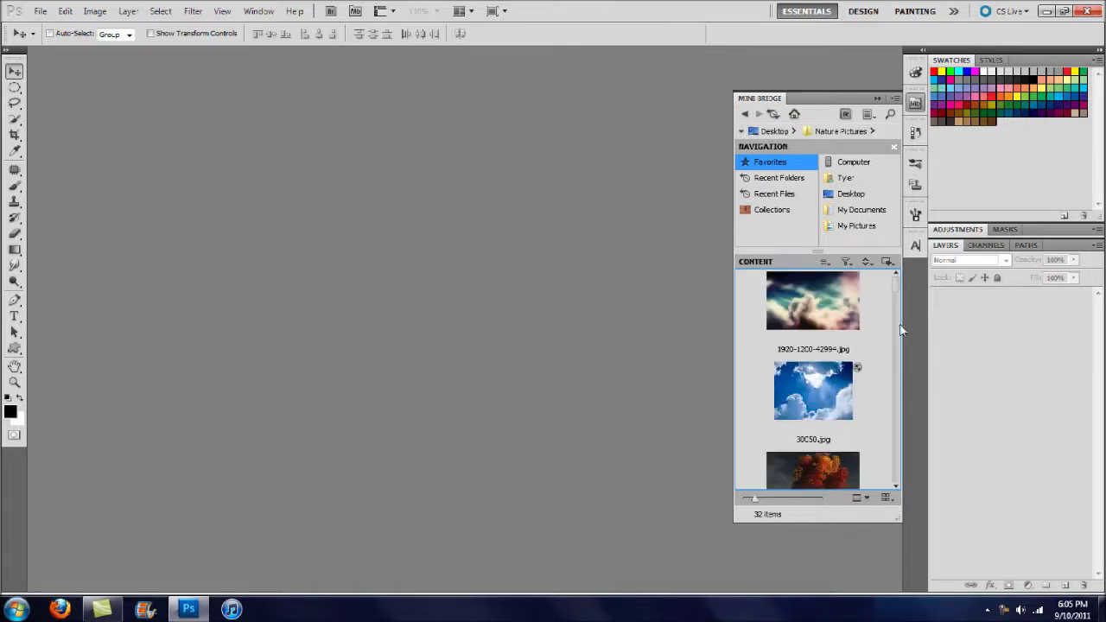
drag(895, 289, 895, 467)
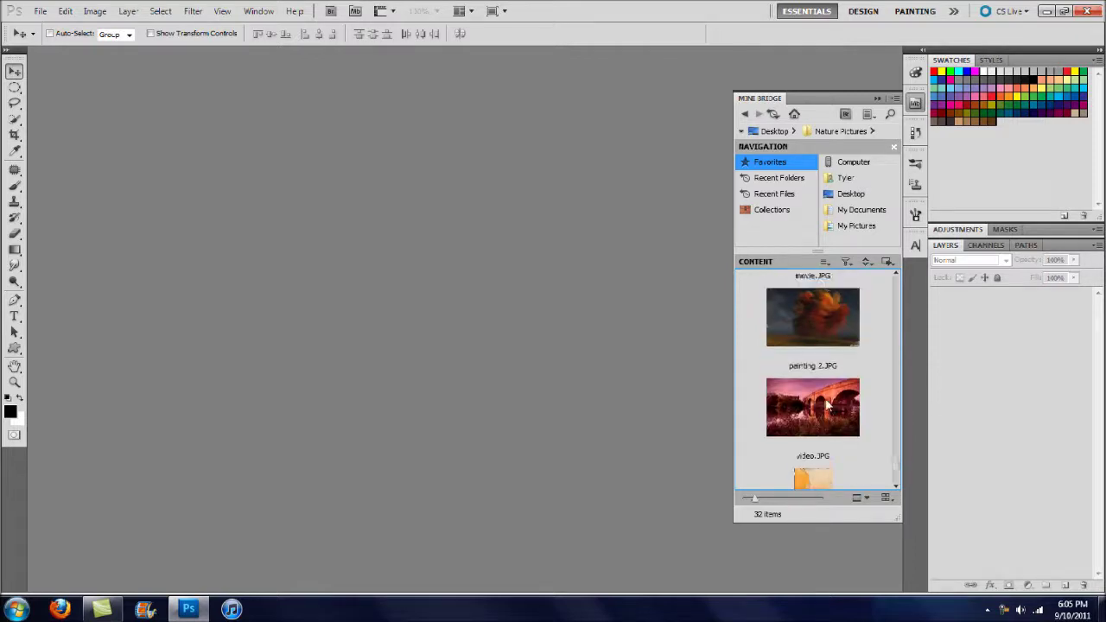
click(817, 406)
right_click(798, 403)
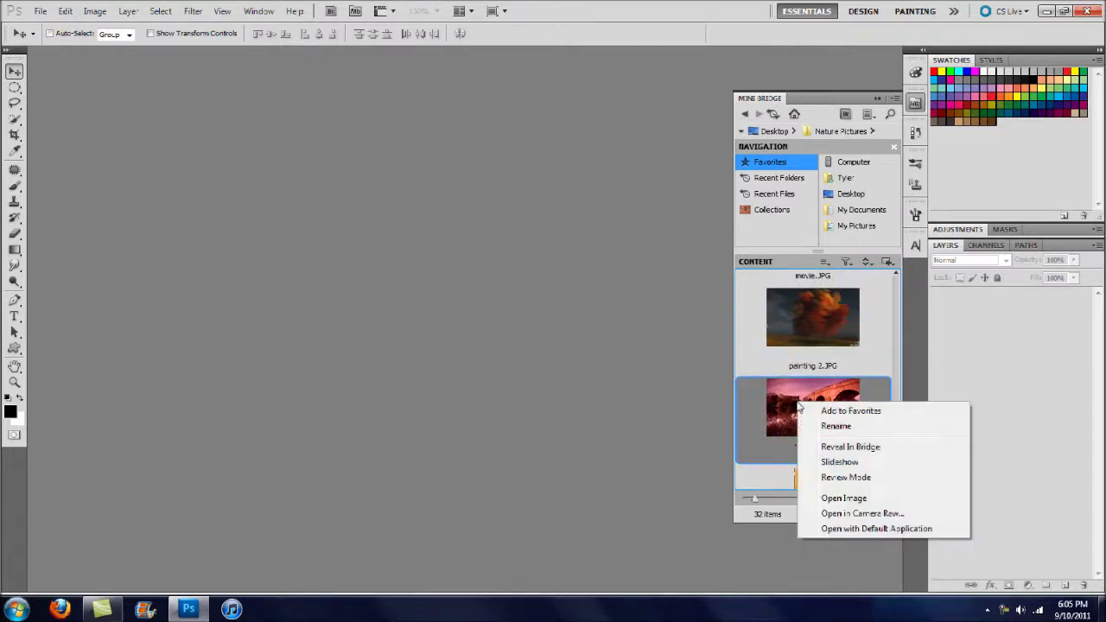
Open video.JPG in Camera Raw and set post-crop vignette amount -45 and midpoint 82.
click(857, 515)
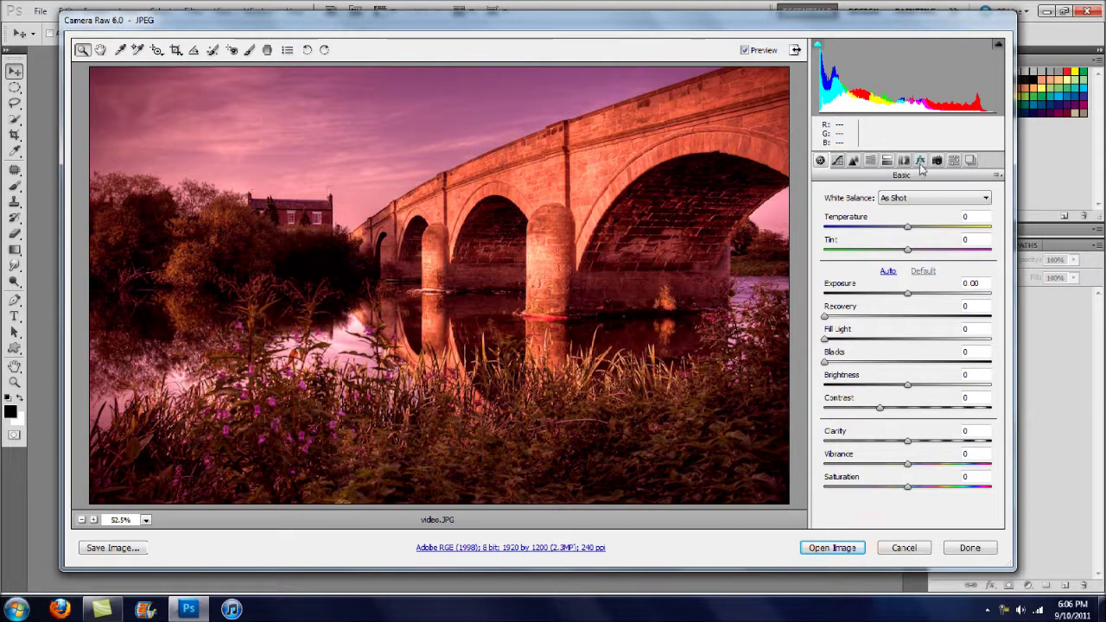
click(923, 164)
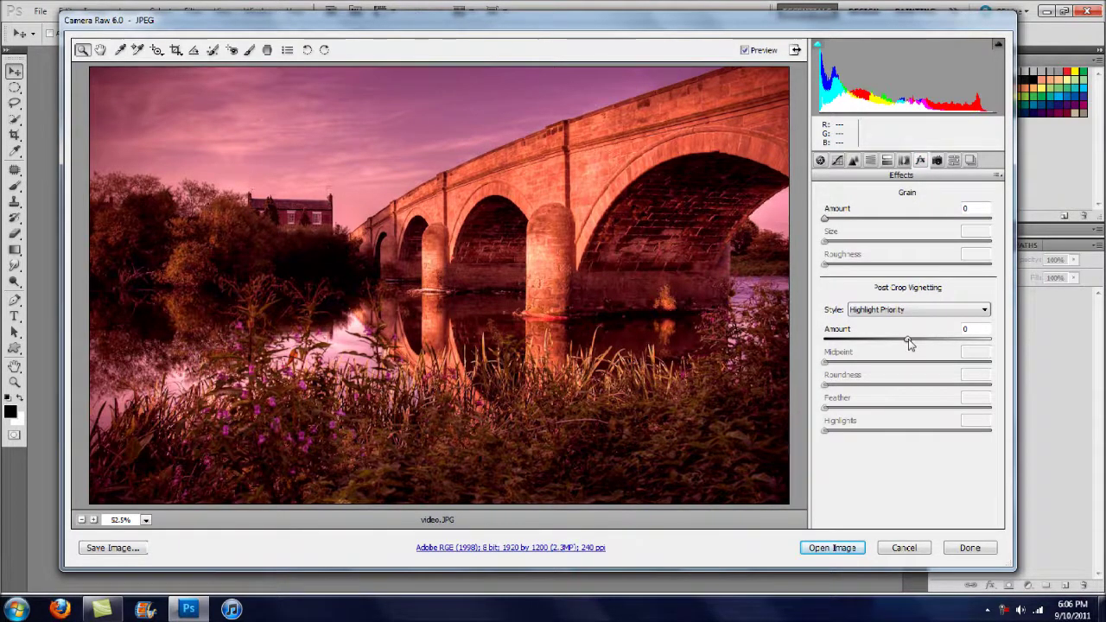
drag(907, 342, 872, 342)
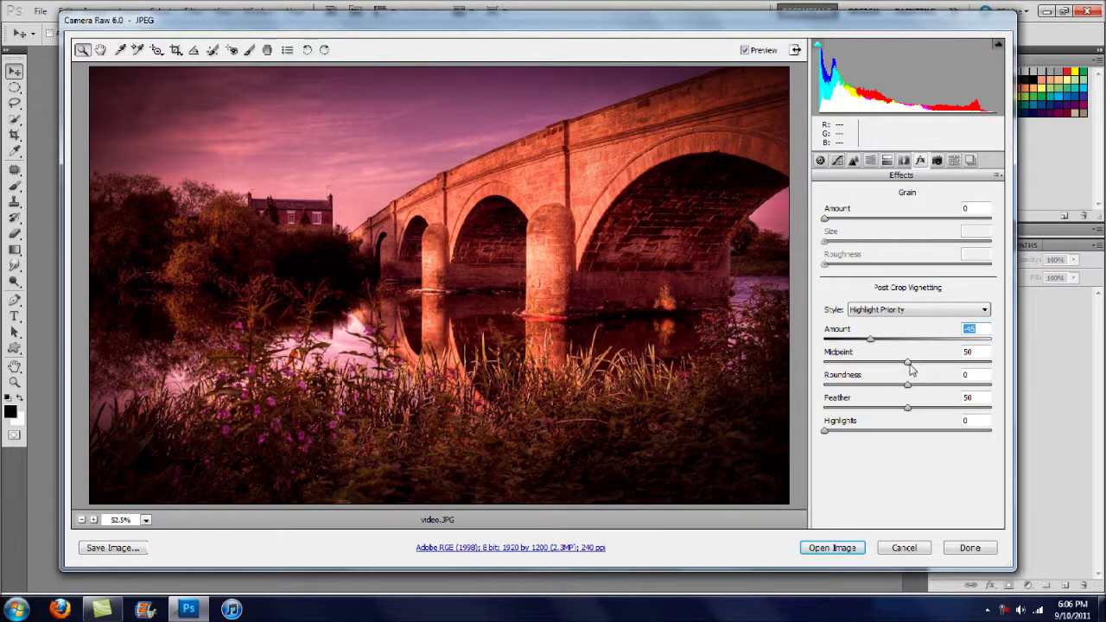
drag(907, 366, 964, 367)
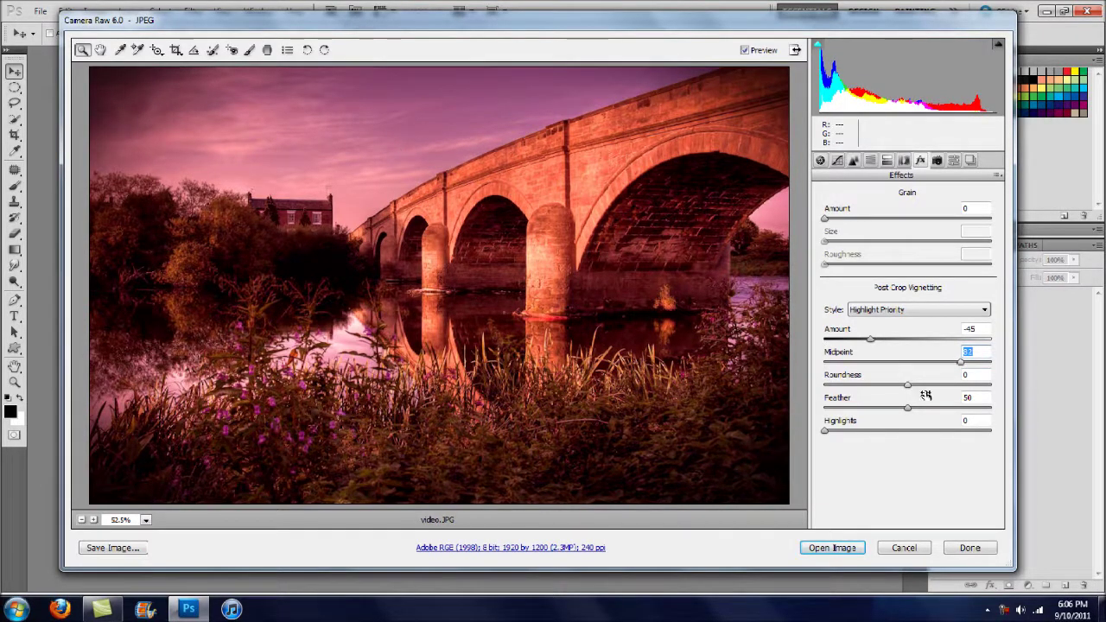
Set vignette roundness +59 and feather 88, and raise Highlights.
drag(908, 385, 957, 389)
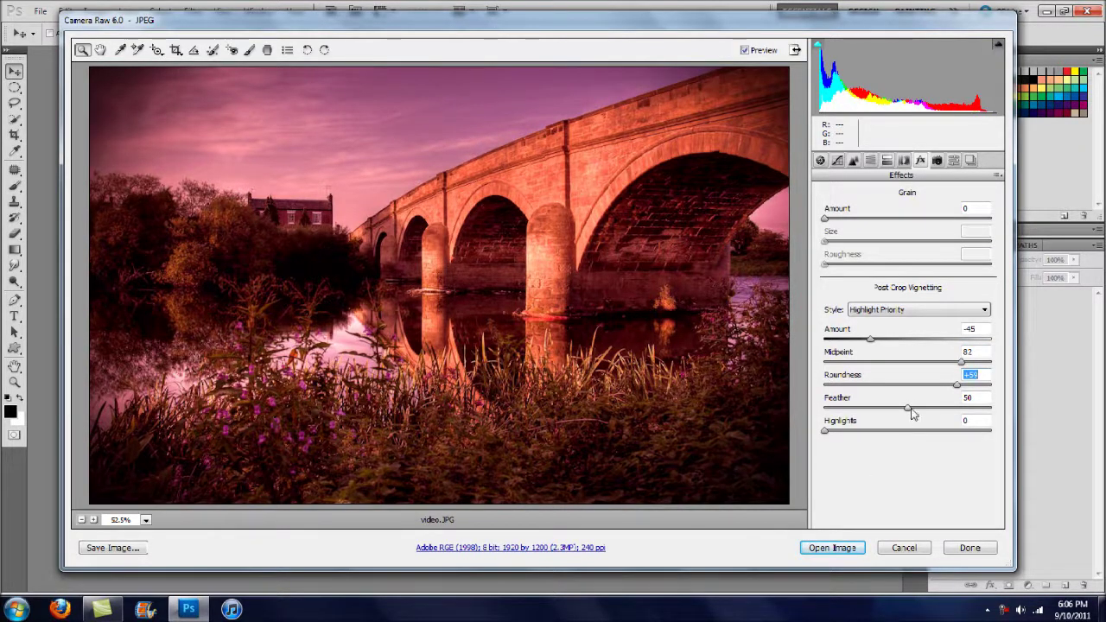
drag(912, 415, 969, 414)
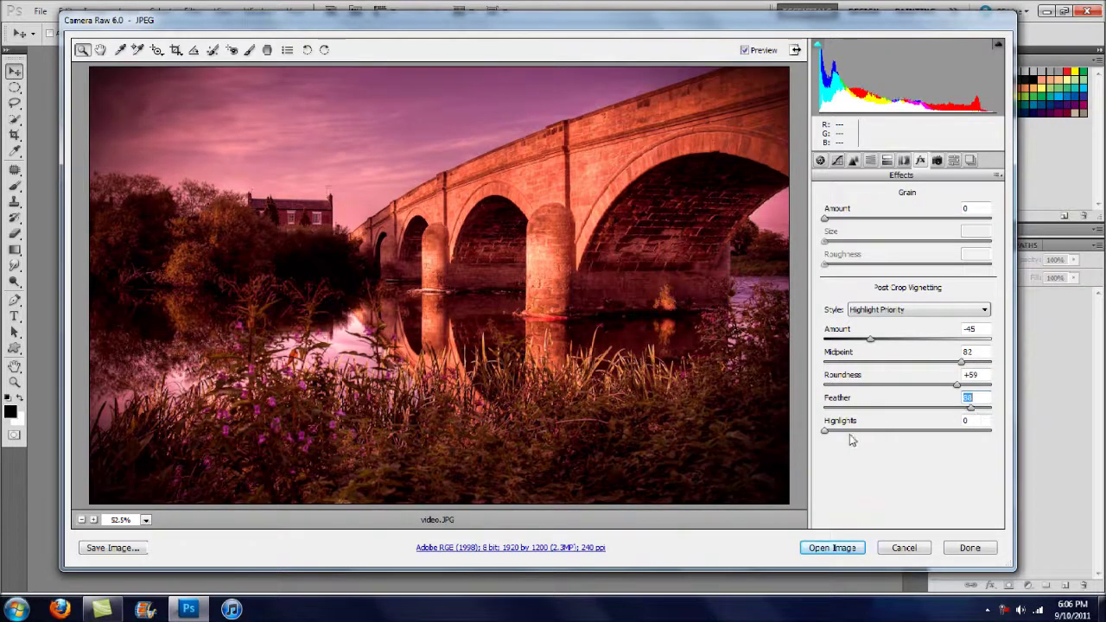
mouse_move(852, 432)
mouse_down()
mouse_move(878, 432)
mouse_move(869, 437)
mouse_up()
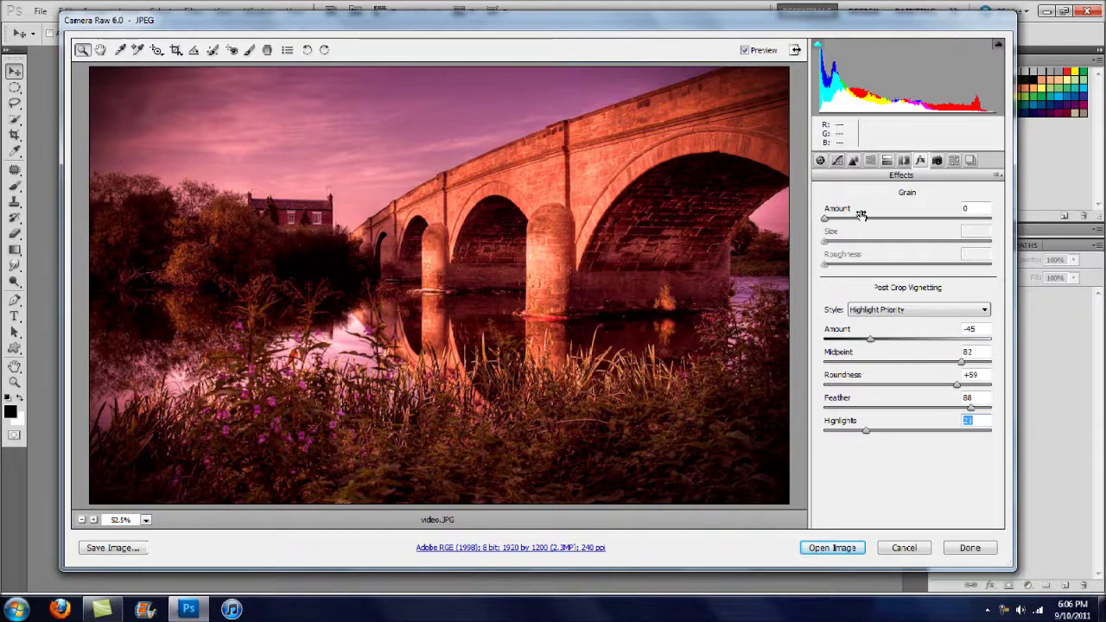
click(856, 162)
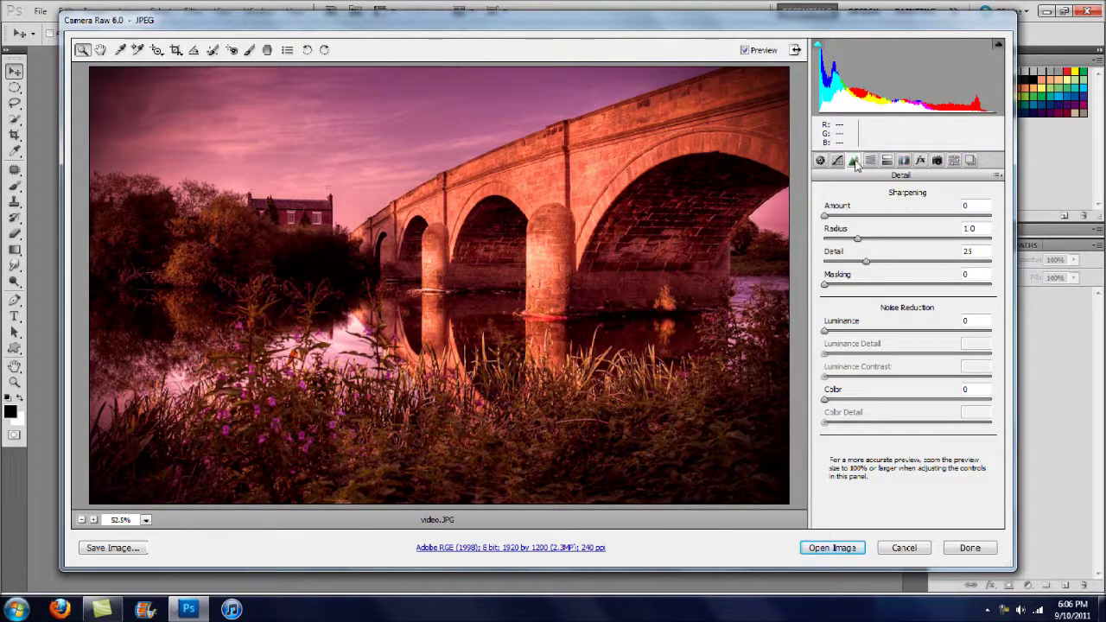
Set sharpening amount 44, radius 1.1, detail 33, and vignette -42, then open the image.
drag(836, 217, 859, 244)
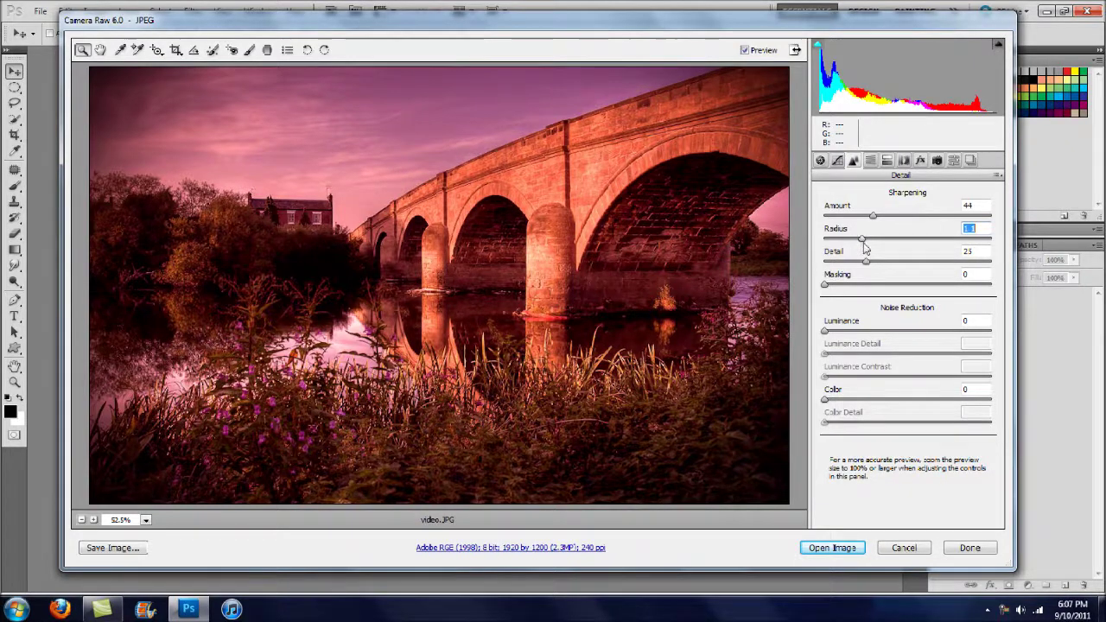
drag(869, 263, 872, 285)
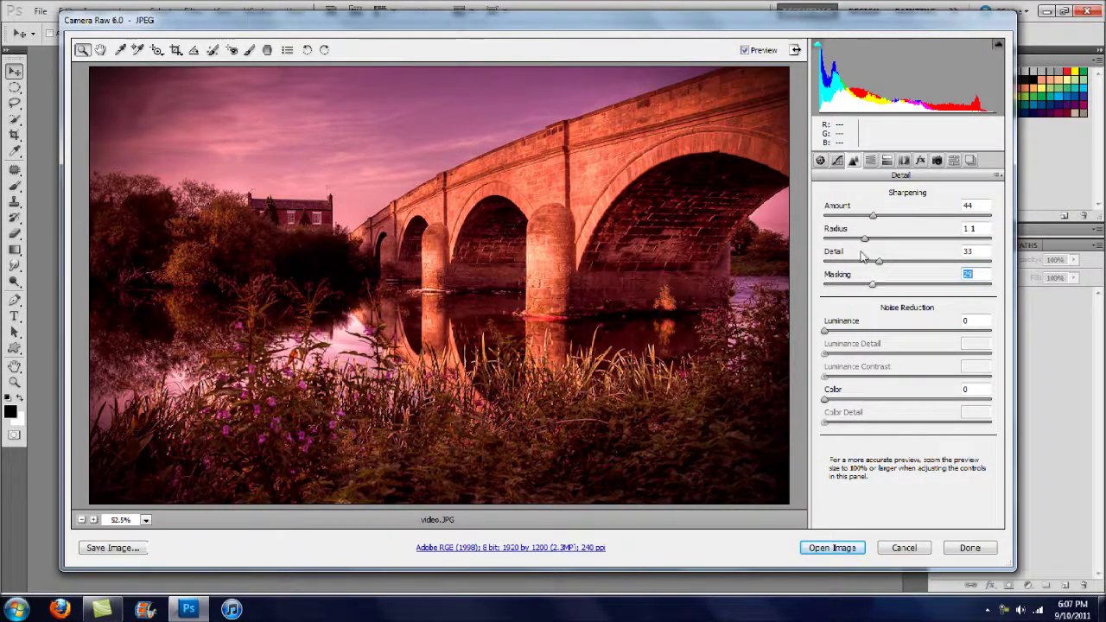
click(921, 160)
drag(880, 346, 902, 370)
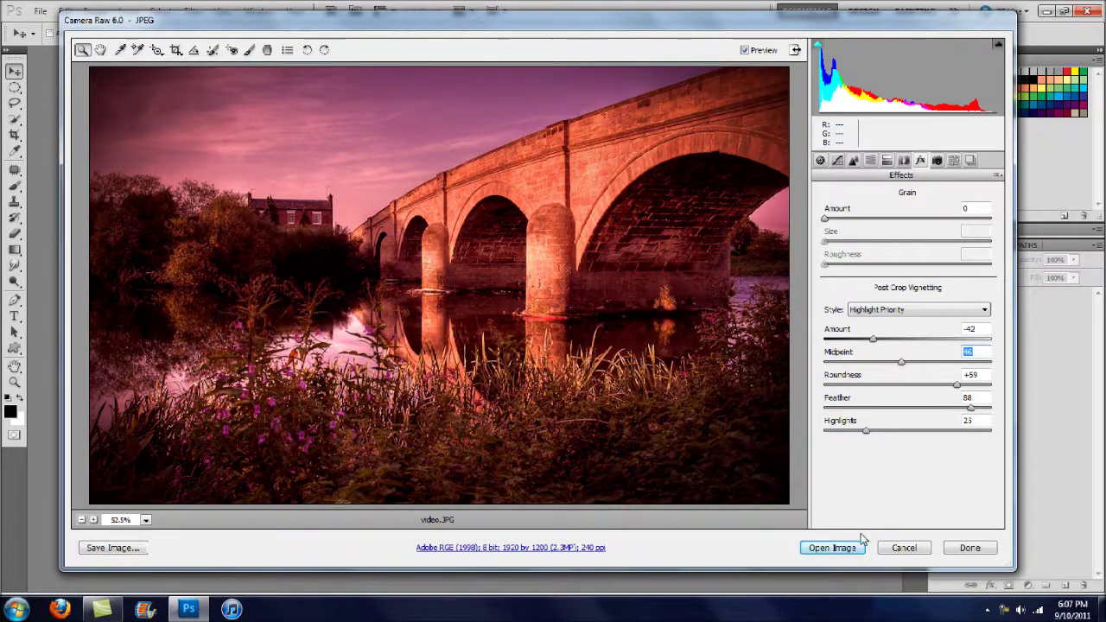
click(839, 550)
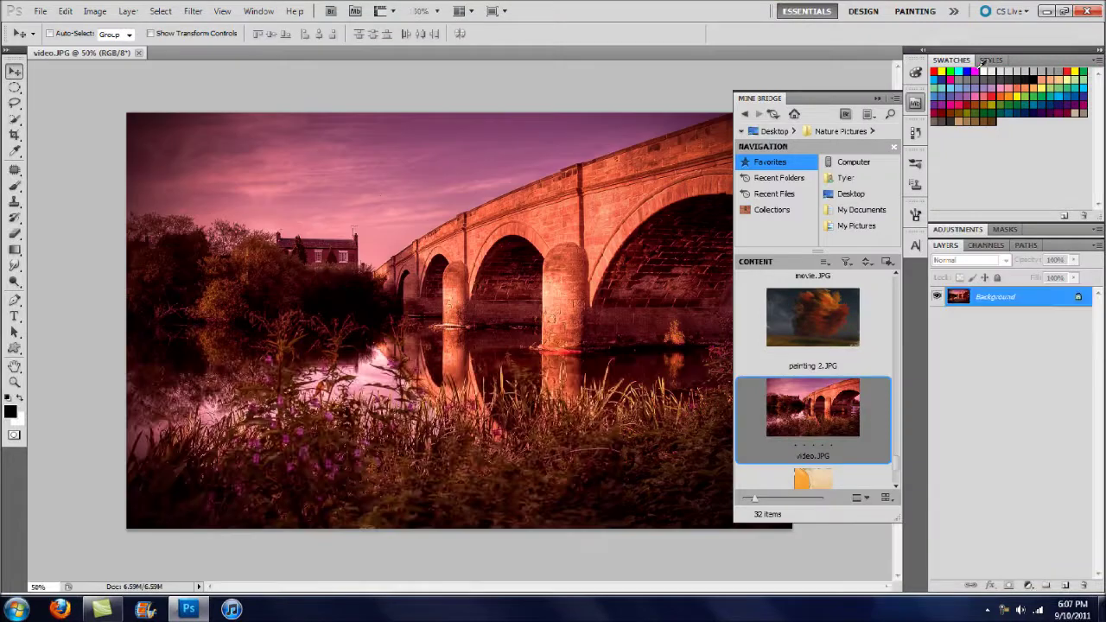
Collapse the Mini Bridge panel so only the edited video.JPG shows.
click(643, 295)
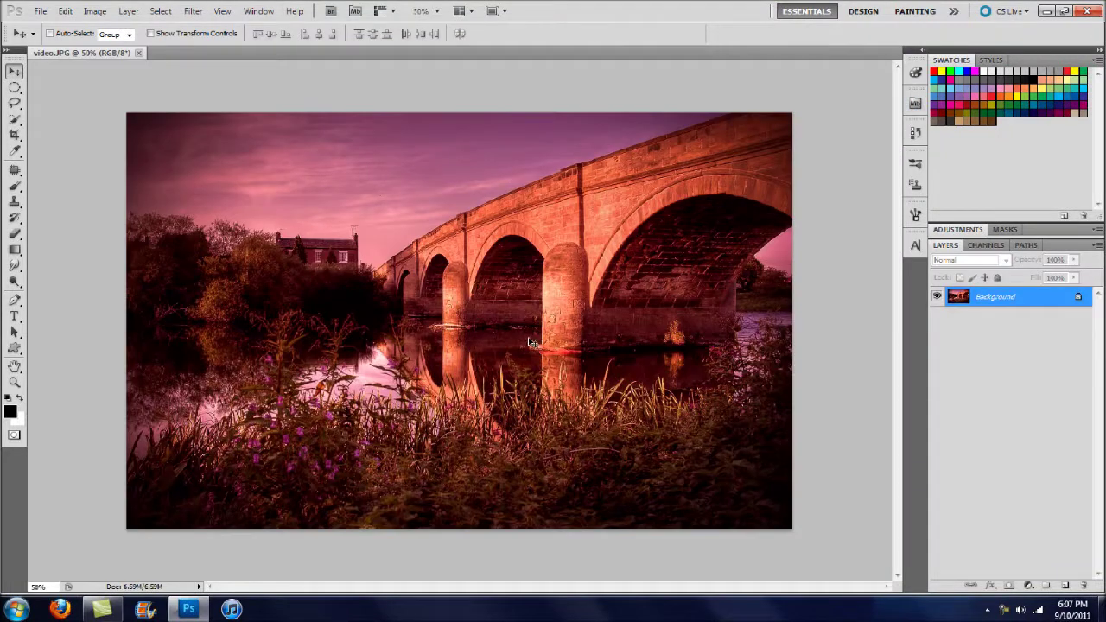